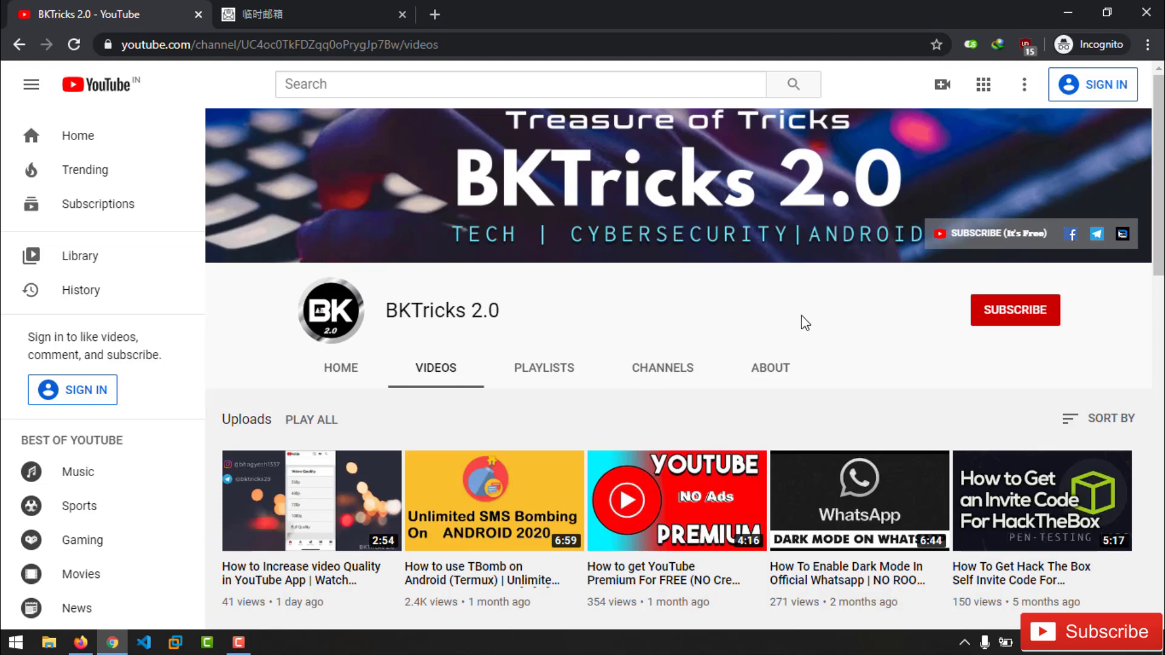
# Step: Scroll the BKTricks 2.0 YouTube page and briefly highlight the channel name
pyautogui.scroll(-1, 805, 323)
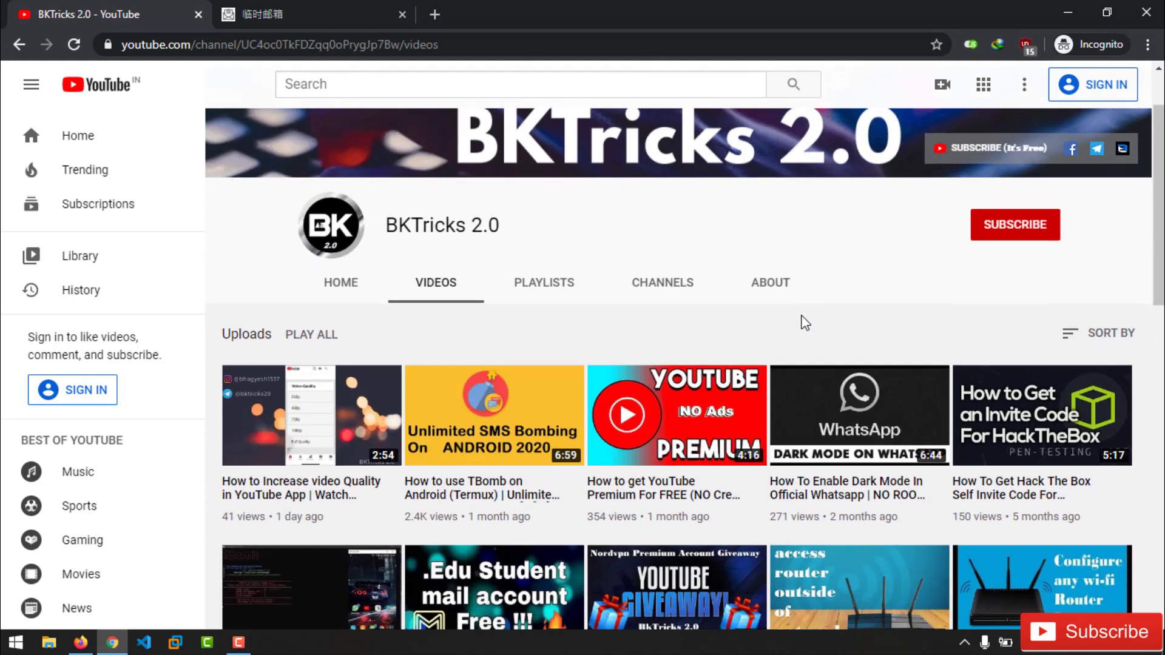
pyautogui.scroll(1, 805, 323)
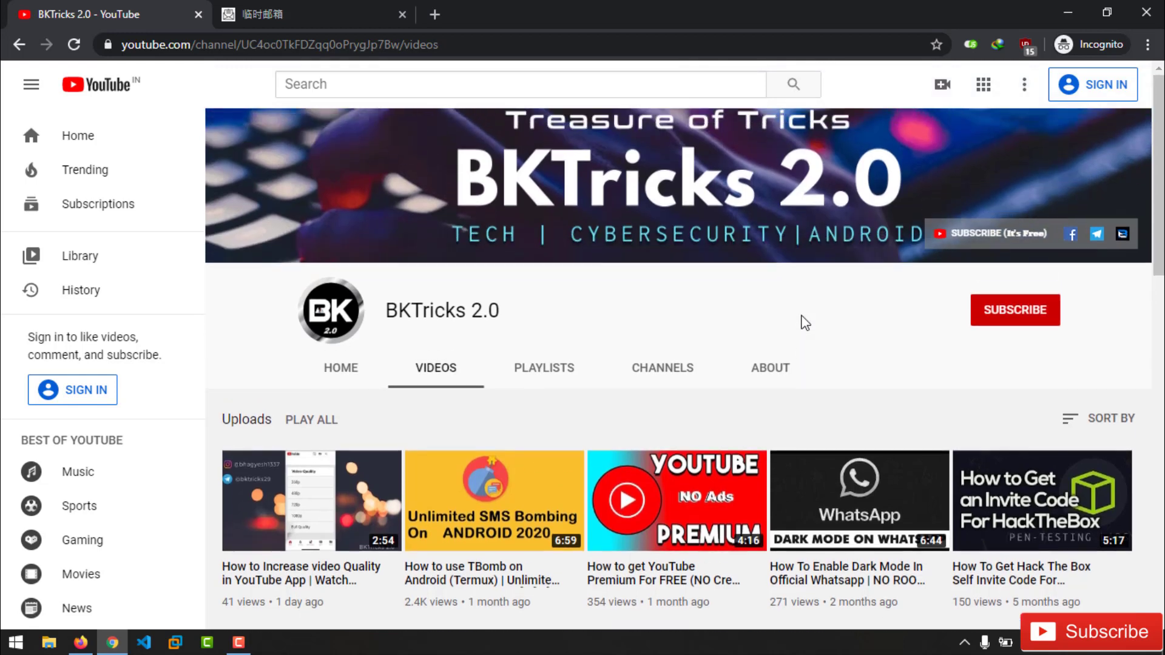
pyautogui.tripleClick(671, 324)
pyautogui.click(761, 324)
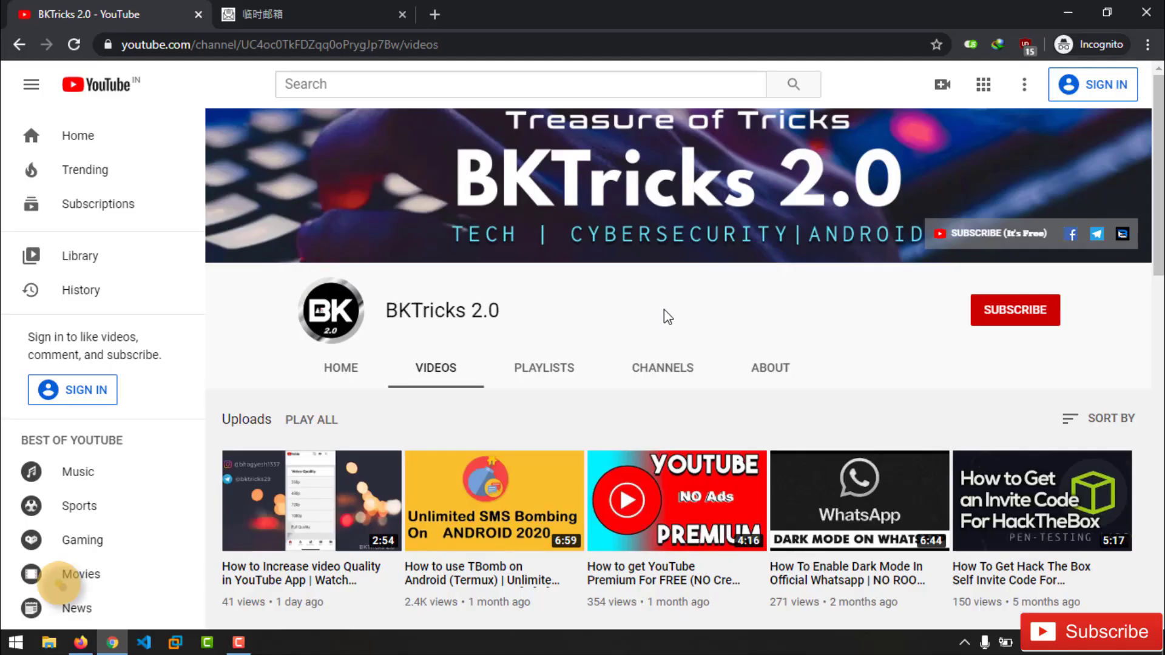
# Step: Translate the temporary mailbox page into English
pyautogui.click(317, 24)
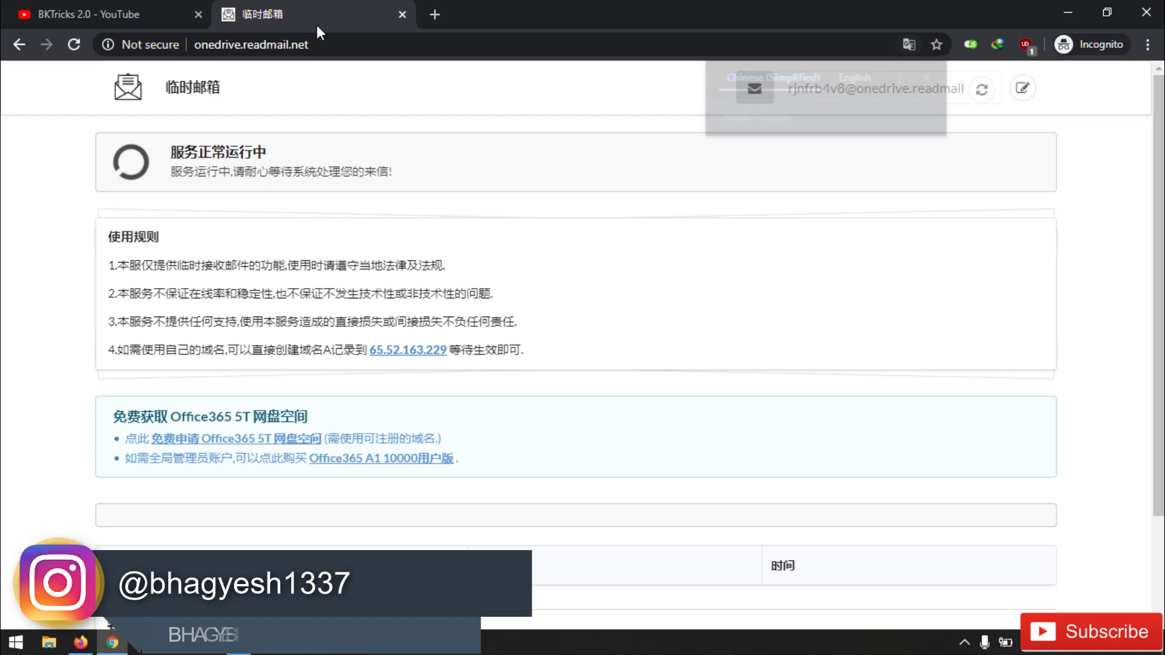
pyautogui.click(287, 46)
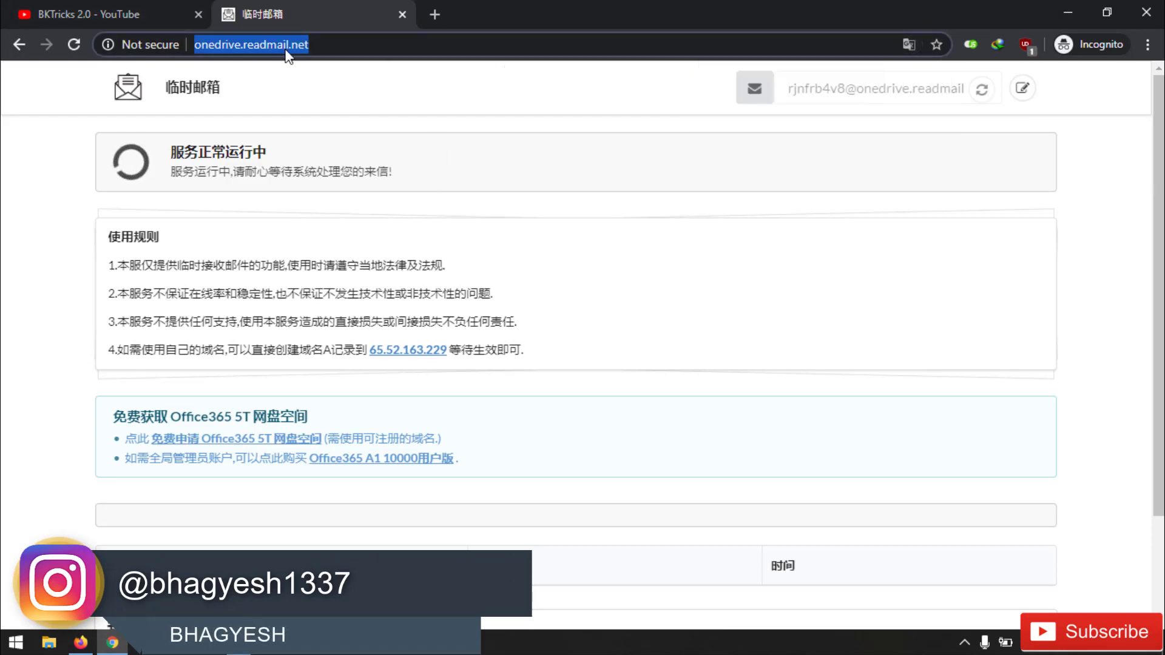
pyautogui.click(304, 42)
pyautogui.press('Escape')
pyautogui.click(287, 23)
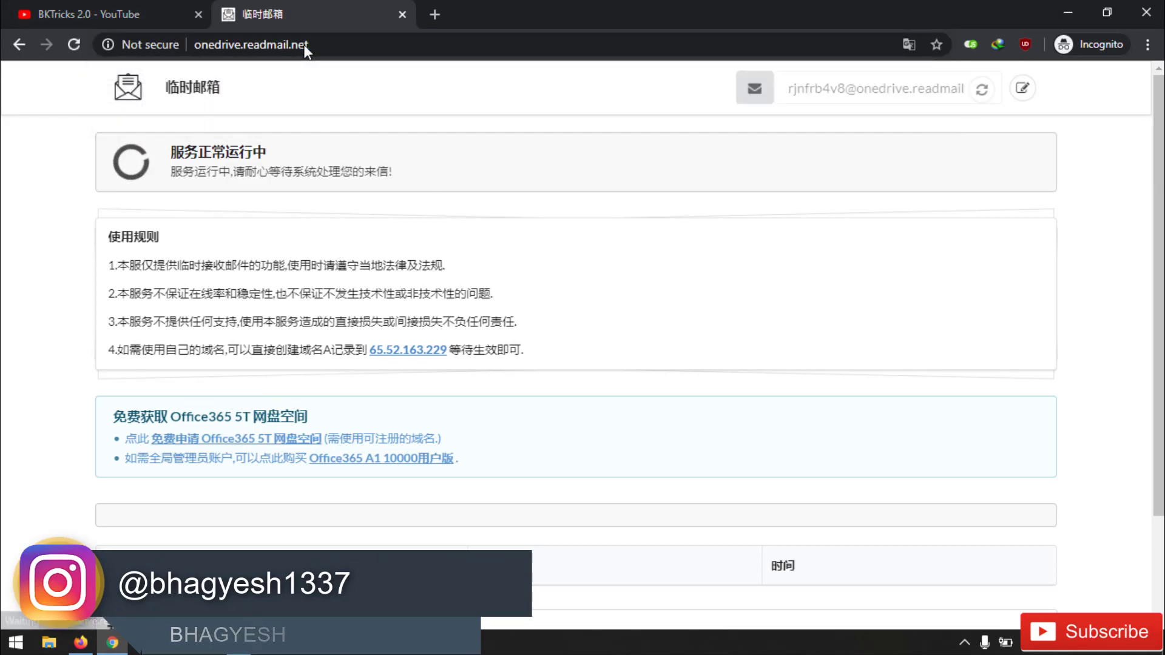
pyautogui.click(909, 44)
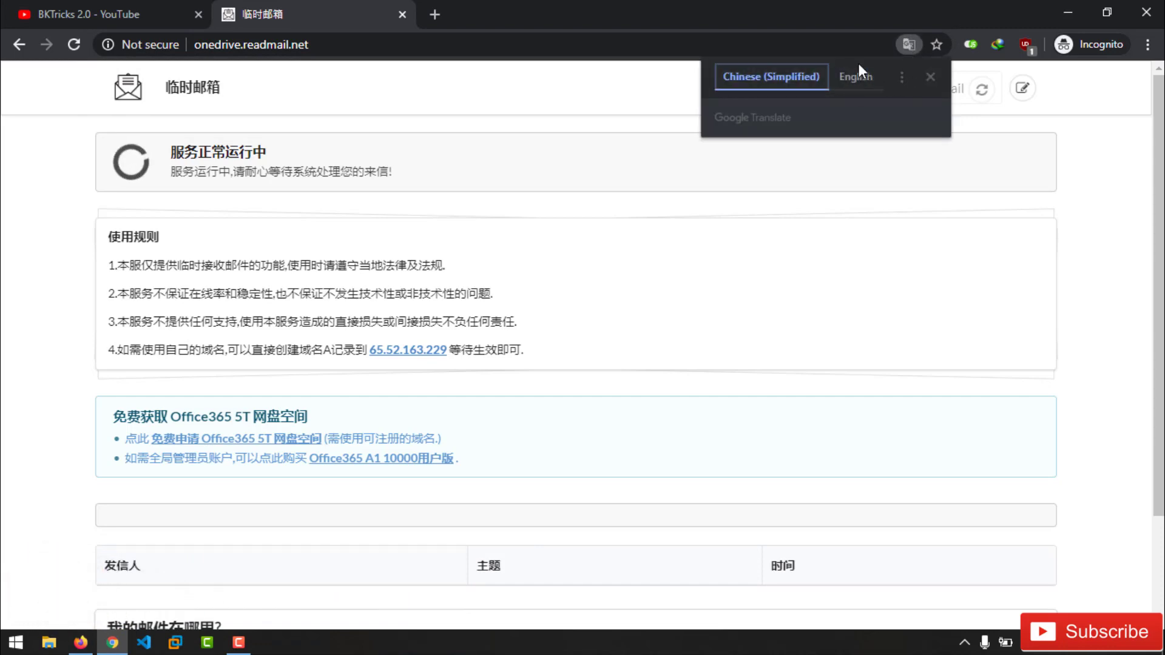
pyautogui.click(850, 76)
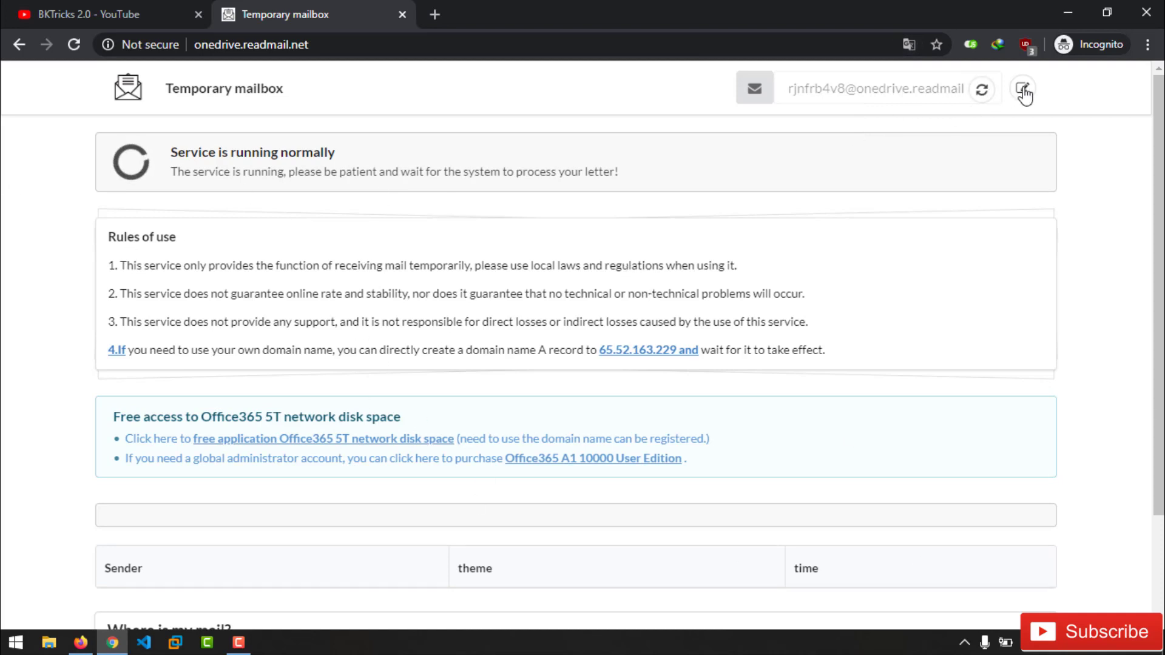
# Step: Copy the temporary email address and open the free Office365 signup link in a background tab
pyautogui.tripleClick(882, 90)
pyautogui.rightClick(881, 90)
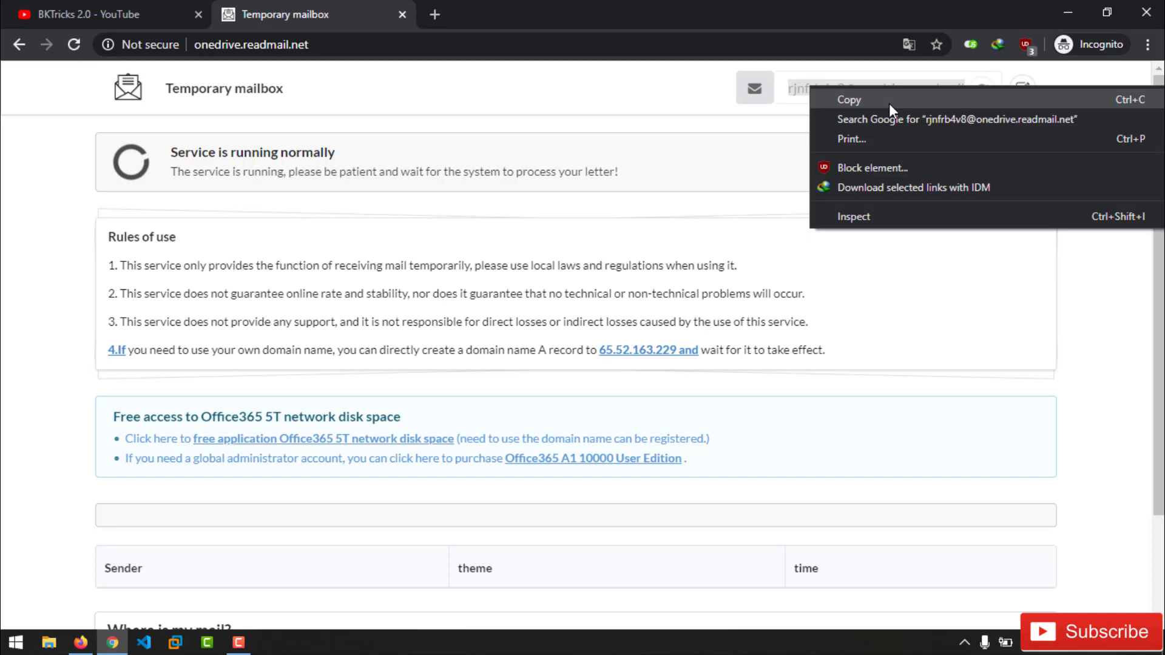
pyautogui.click(890, 102)
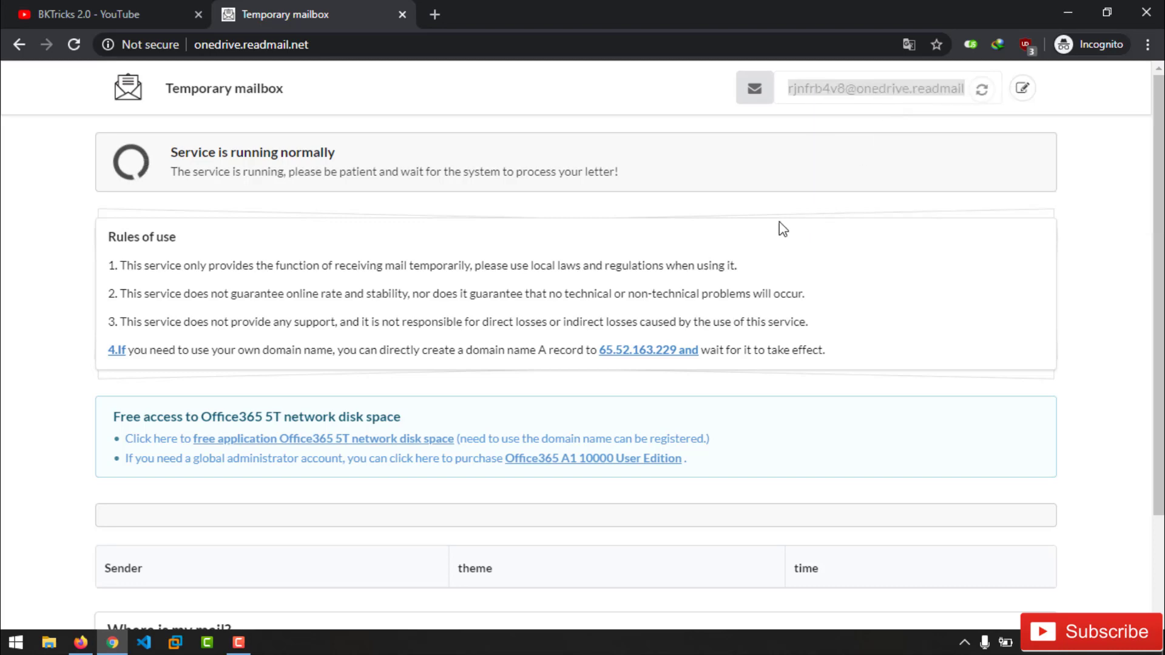
pyautogui.middleClick(314, 442)
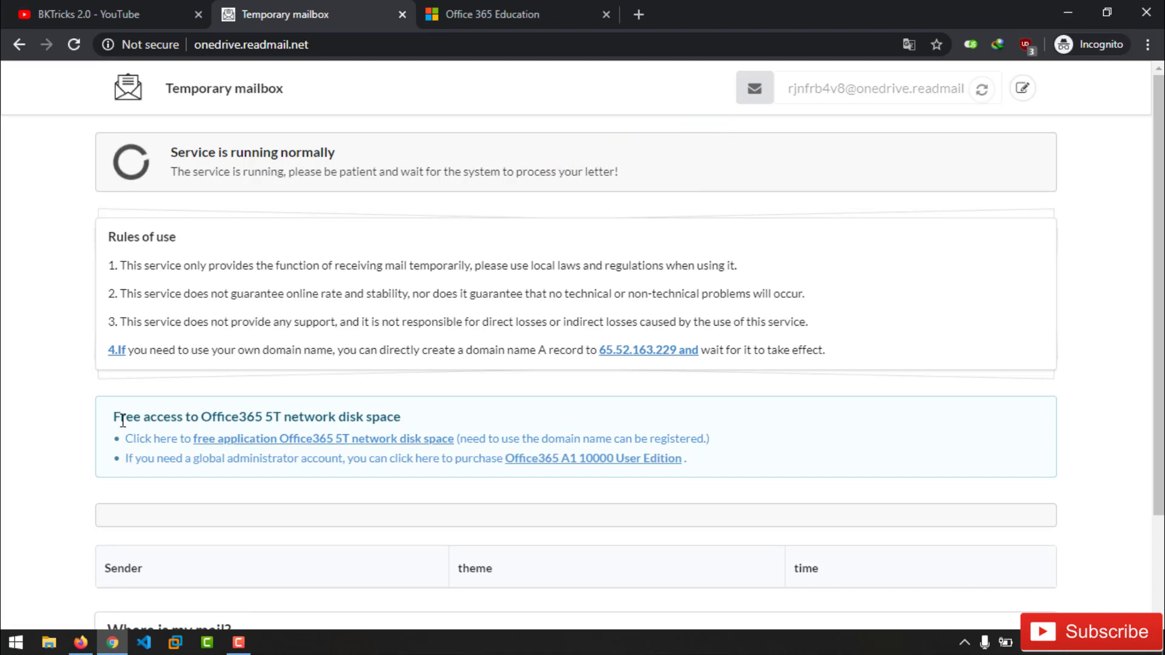
# Step: Sign up for Office 365 Education with the pasted temporary address as a student
pyautogui.click(489, 6)
pyautogui.hotkey('ctrl', 'v')
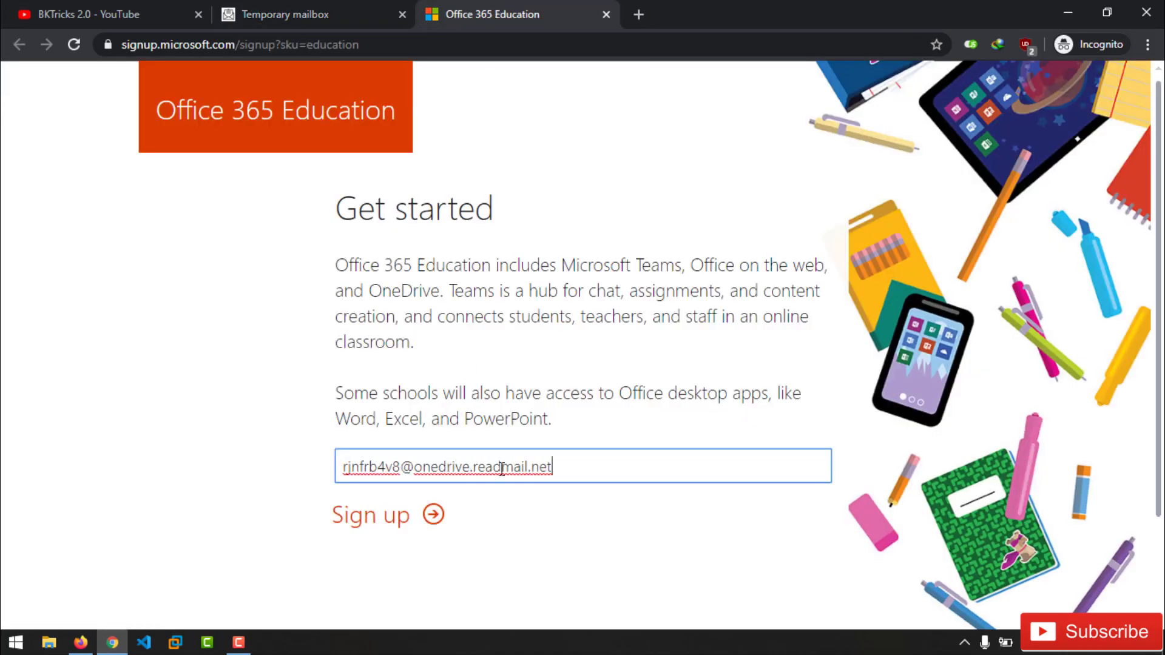
pyautogui.moveTo(588, 478); pyautogui.dragTo(336, 476)
pyautogui.click(653, 491)
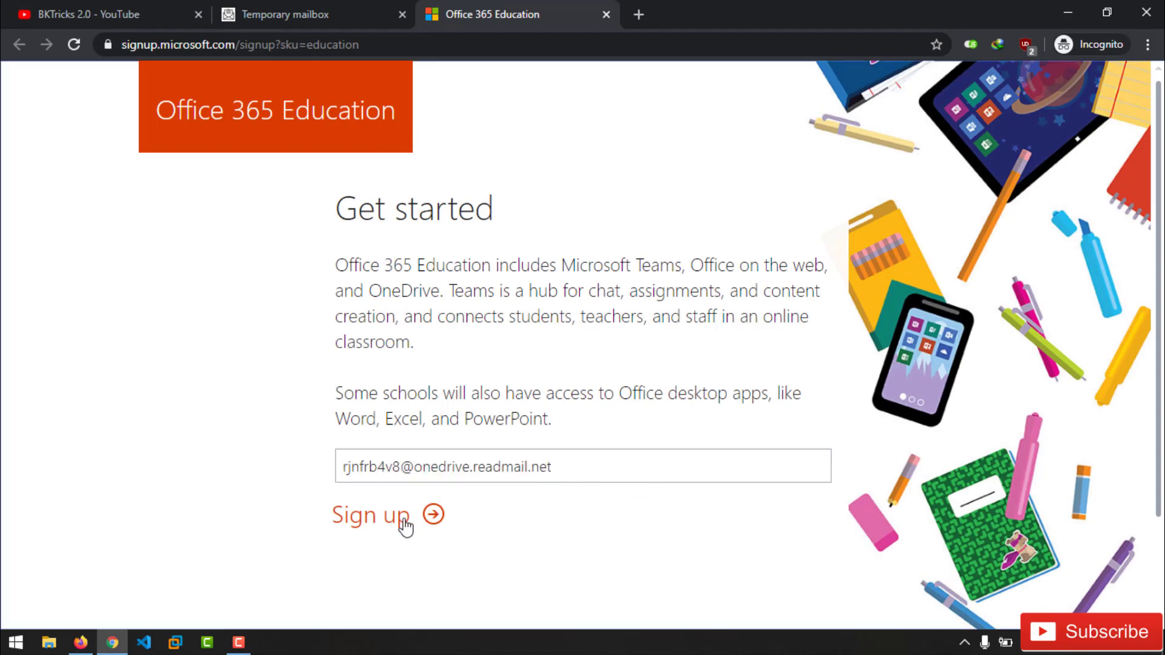
pyautogui.click(380, 520)
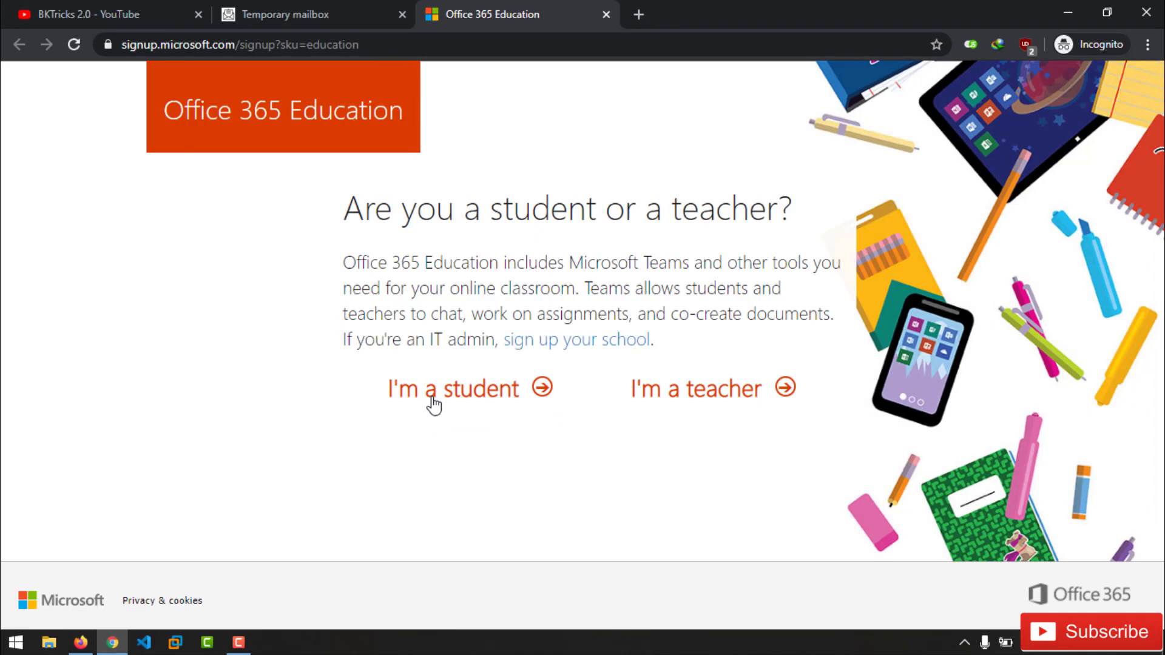
pyautogui.click(452, 400)
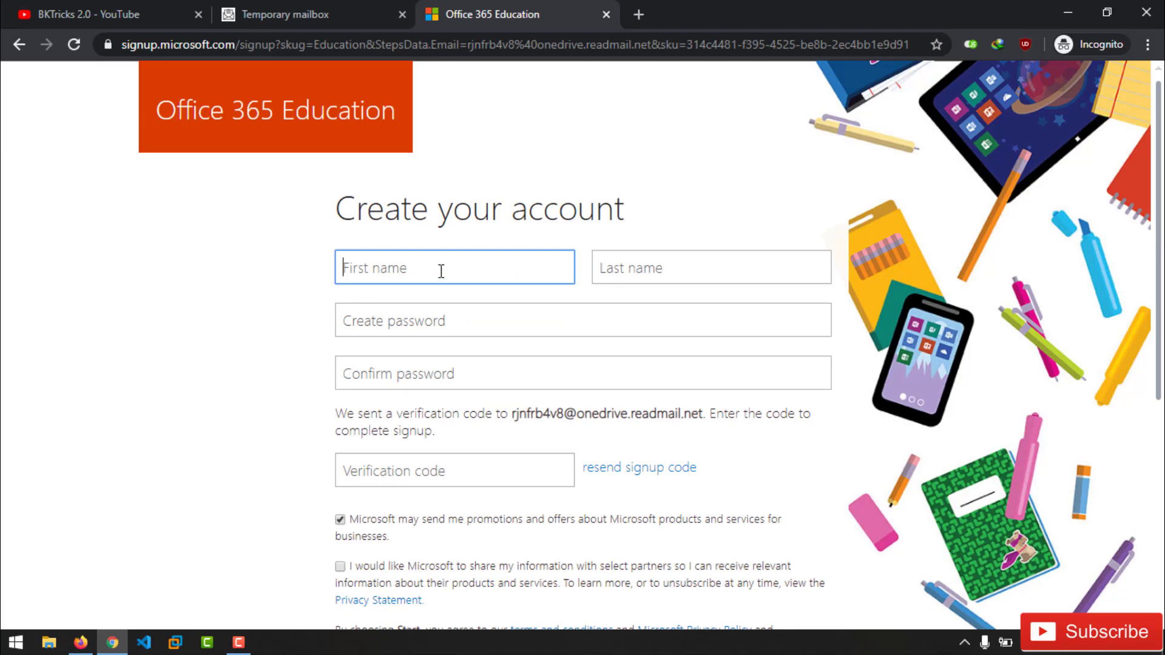
# Step: Load Fake Address Generator's US Address Generator in a new tab and select the generated full name
pyautogui.click(638, 14)
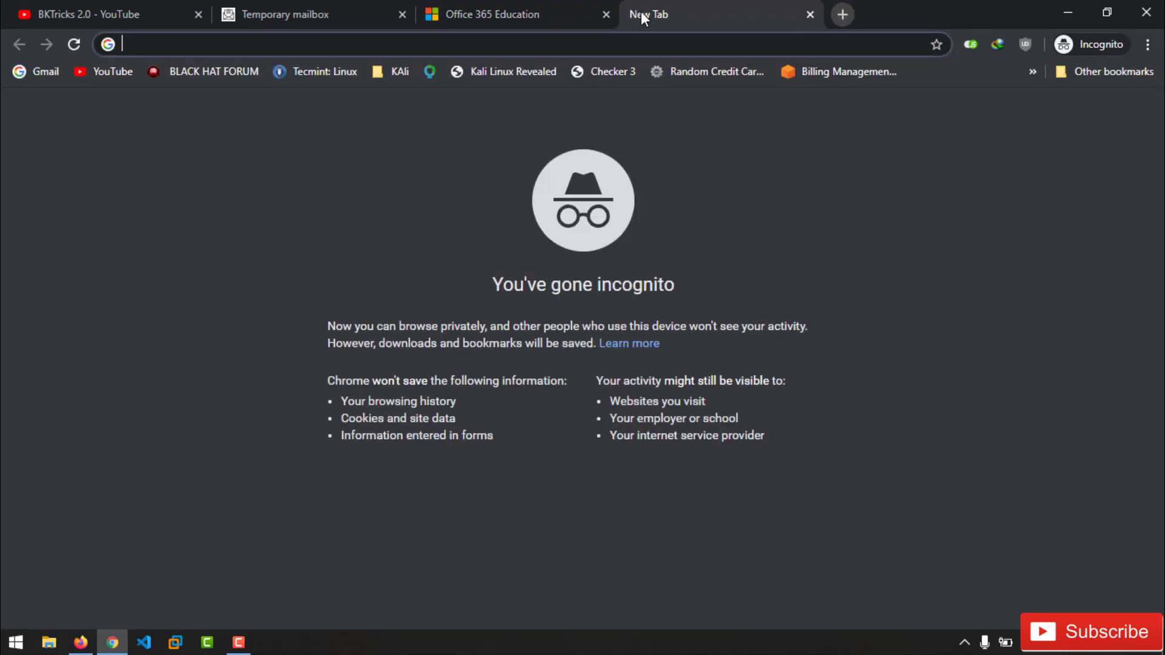
pyautogui.write('fake a')
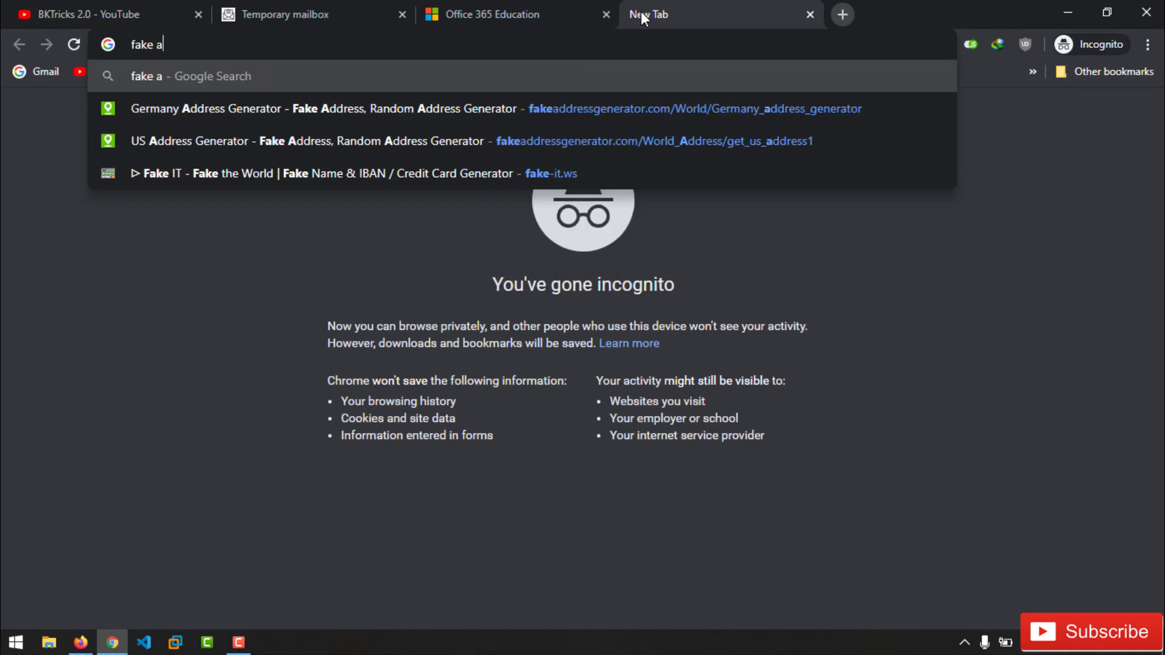
pyautogui.press('Down')
pyautogui.press('Down')
pyautogui.press('Return')
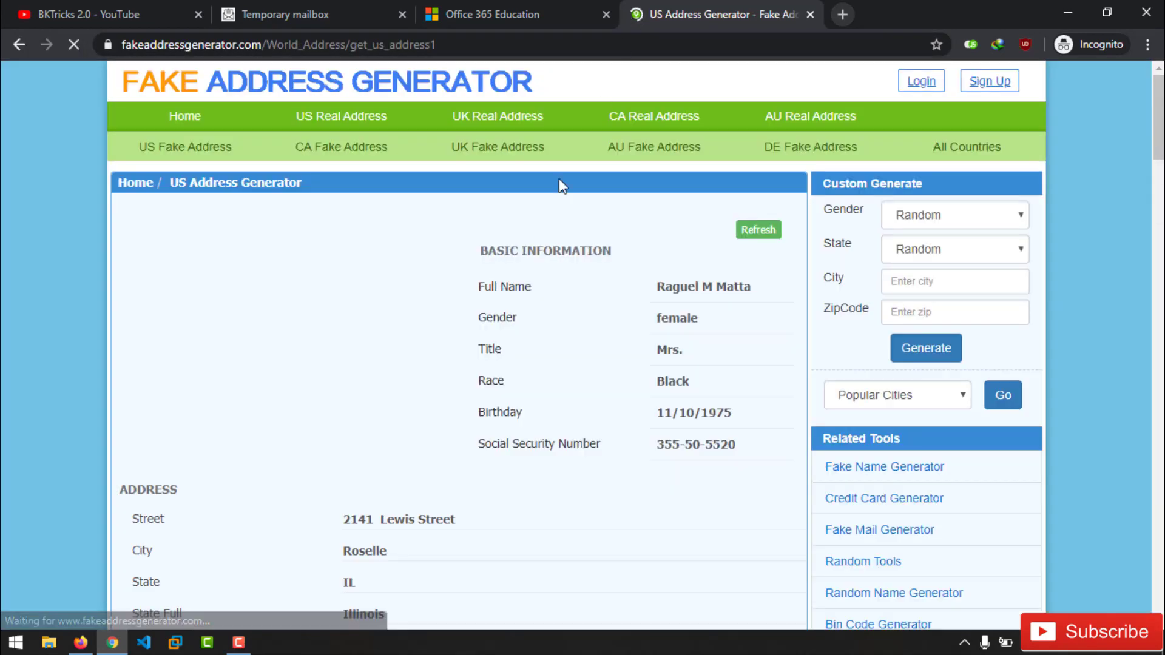
pyautogui.moveTo(659, 286); pyautogui.dragTo(746, 286)
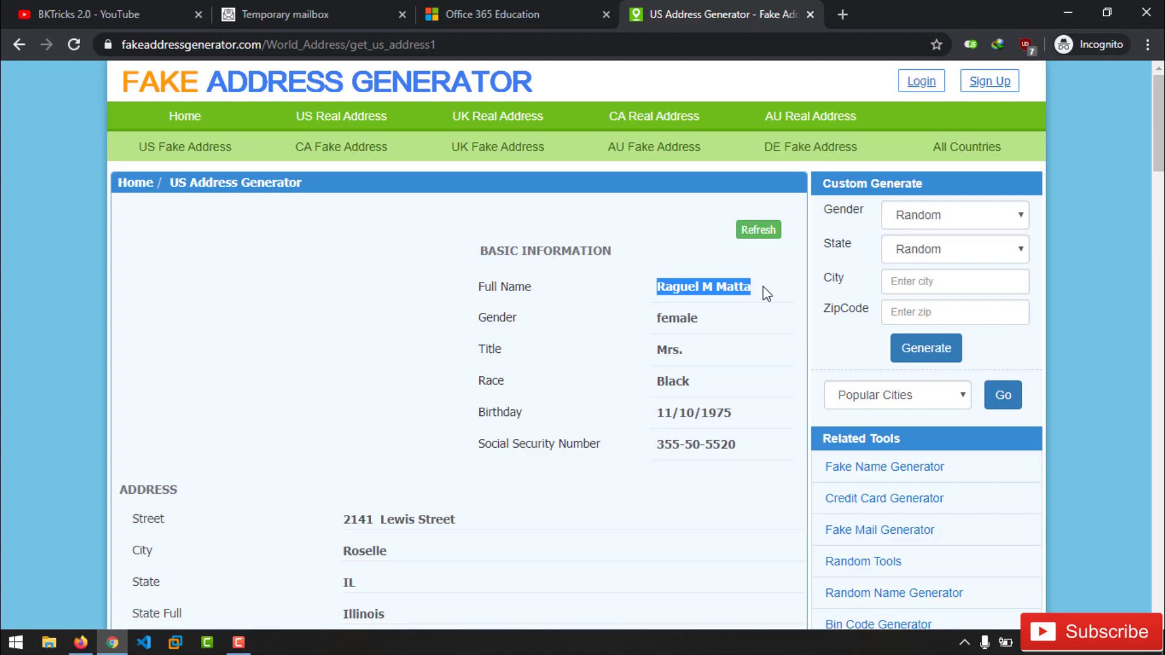
# Step: Split the copied generated full name into the First name and Last name fields
pyautogui.hotkey('ctrl', 'c')
pyautogui.click(502, 12)
pyautogui.click(489, 258)
pyautogui.hotkey('ctrl', 'v')
pyautogui.hotkey('ctrl', 'shift', 'Left')
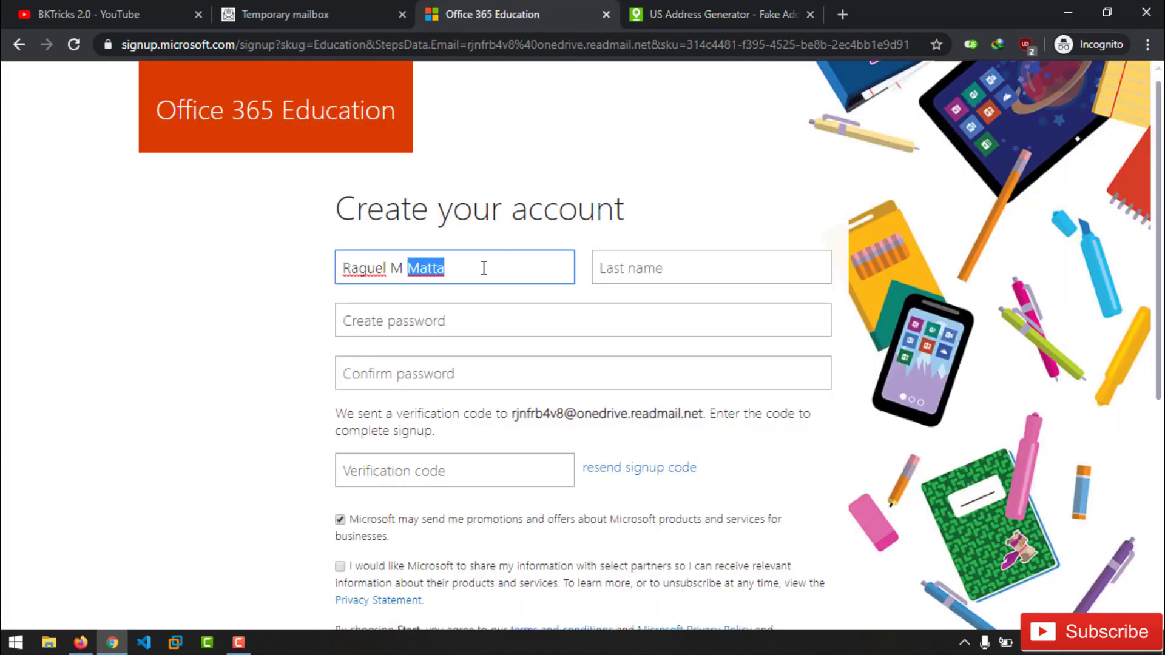
pyautogui.hotkey('ctrl', 'x')
pyautogui.press('Tab')
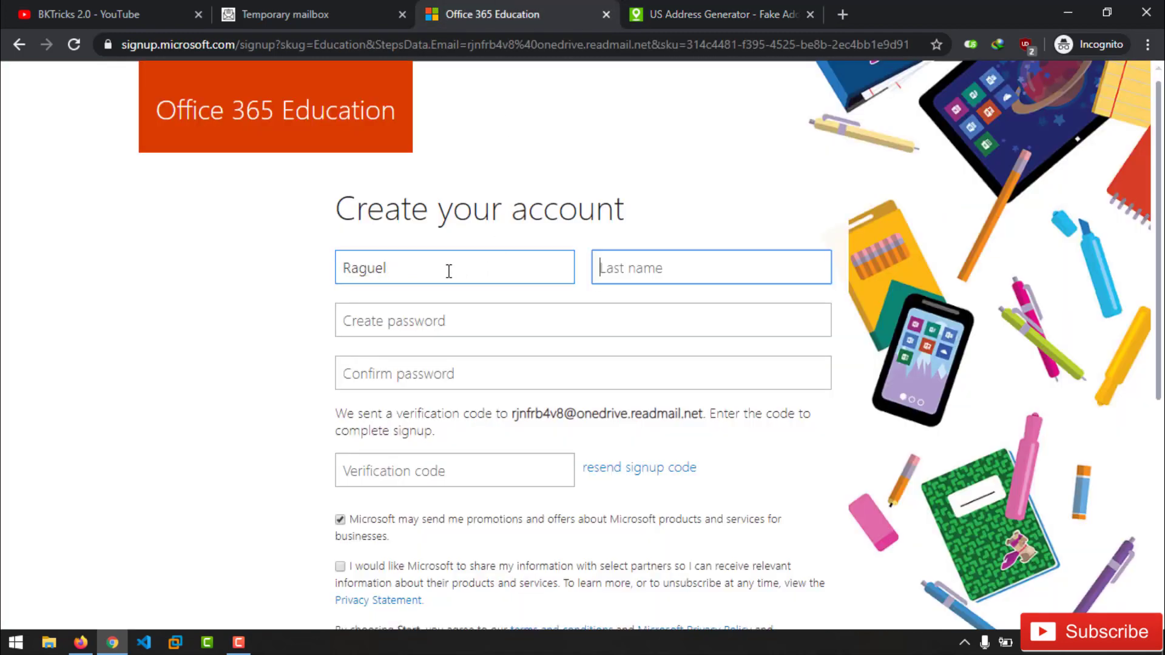
pyautogui.hotkey('ctrl', 'v')
# Step: Enter the account password and repeat it in the confirmation field
pyautogui.click(461, 322)
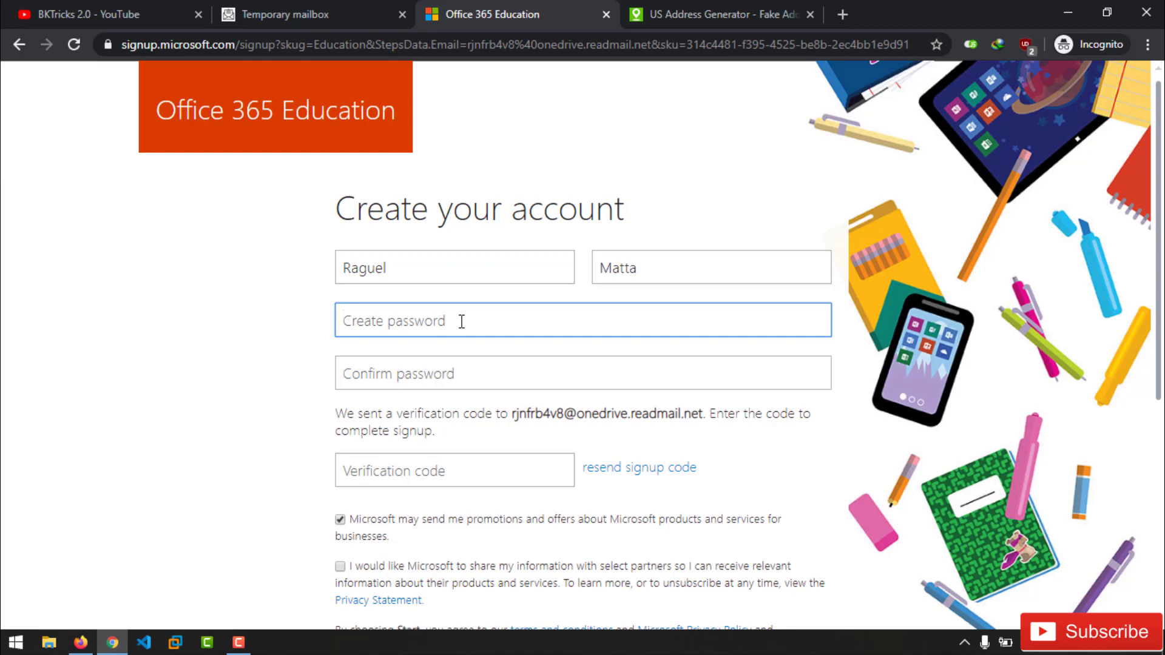
pyautogui.write('••')
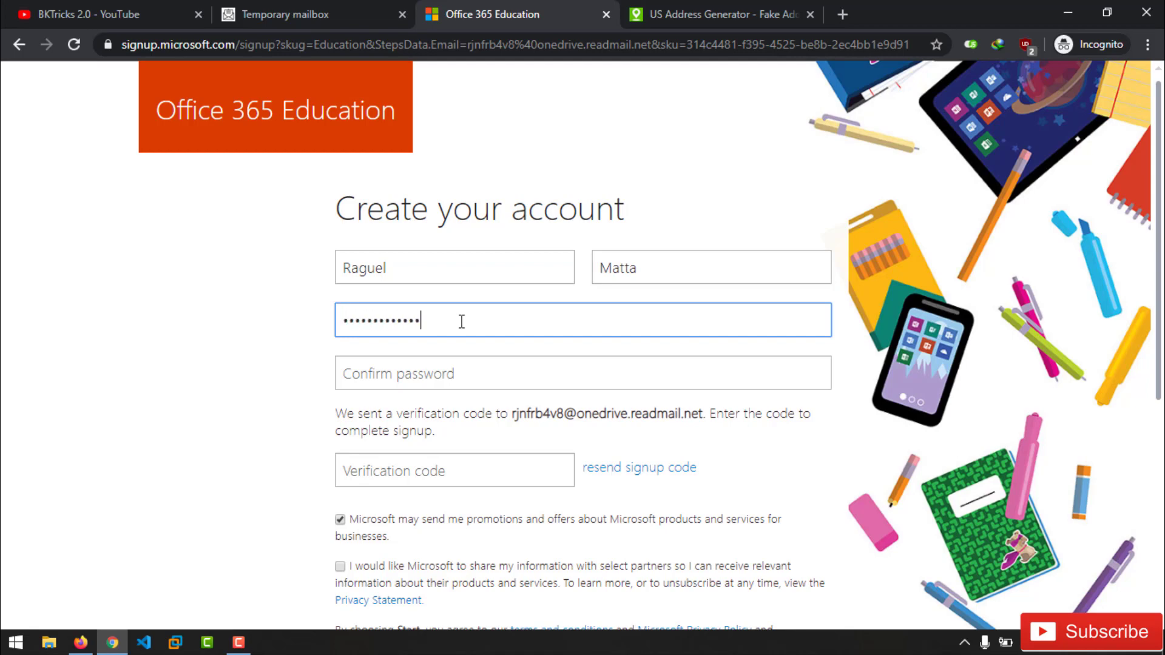
pyautogui.press('Tab')
pyautogui.write('•')
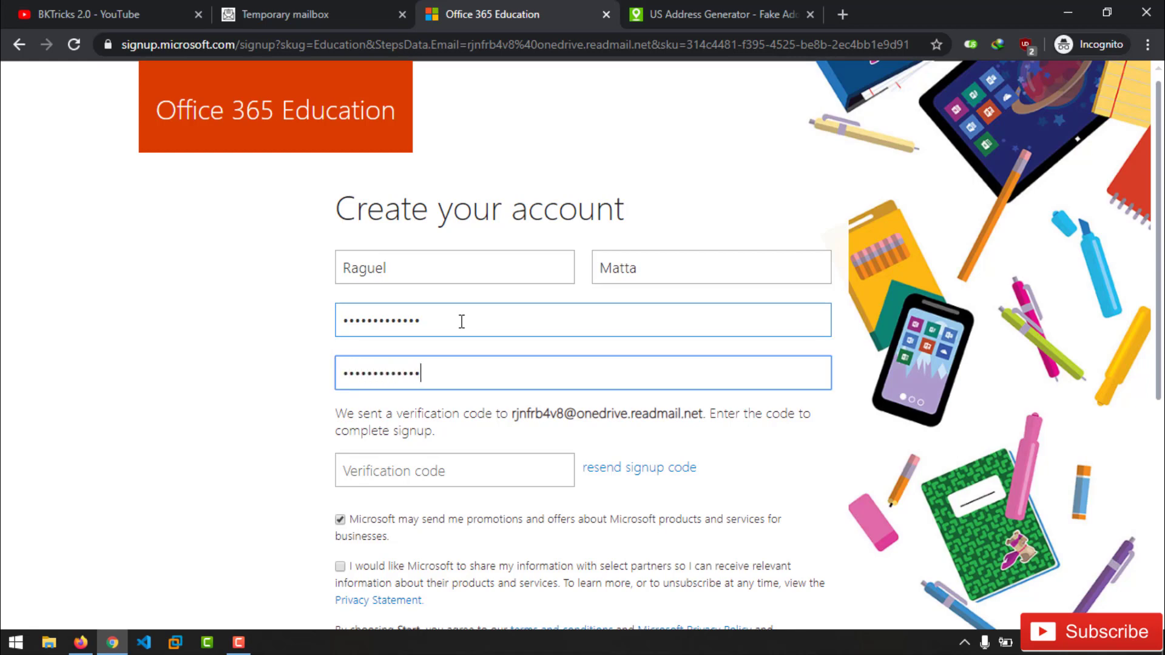
pyautogui.scroll(-1, 471, 315)
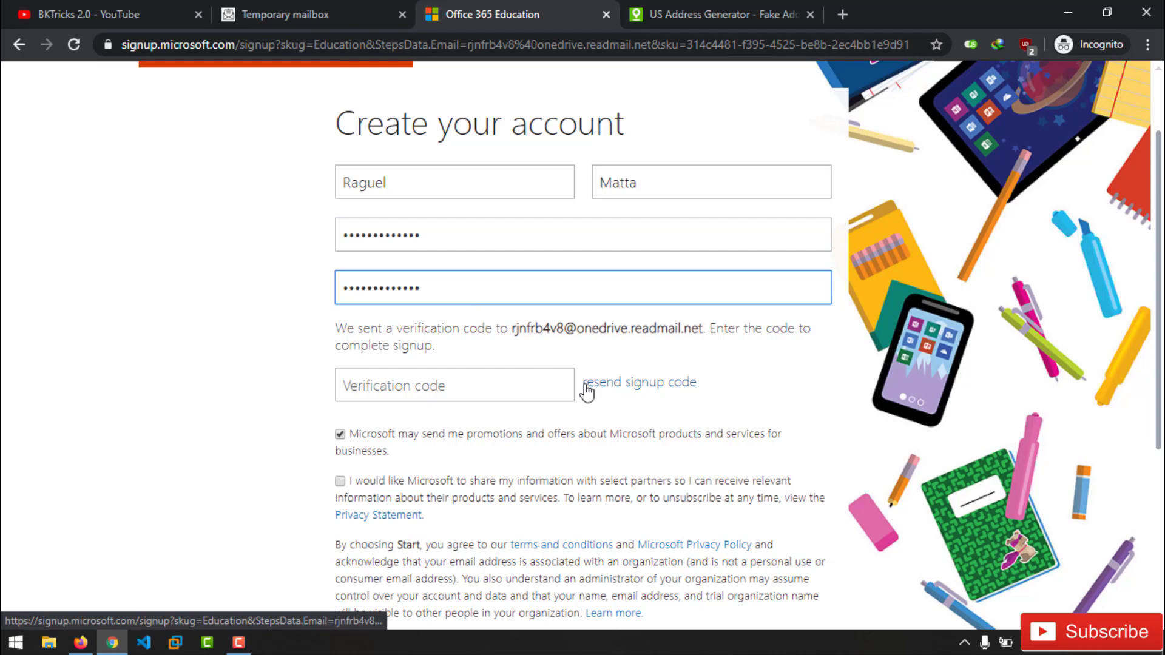
# Step: Copy the verification code from the signup email into the Office 365 form
pyautogui.click(285, 13)
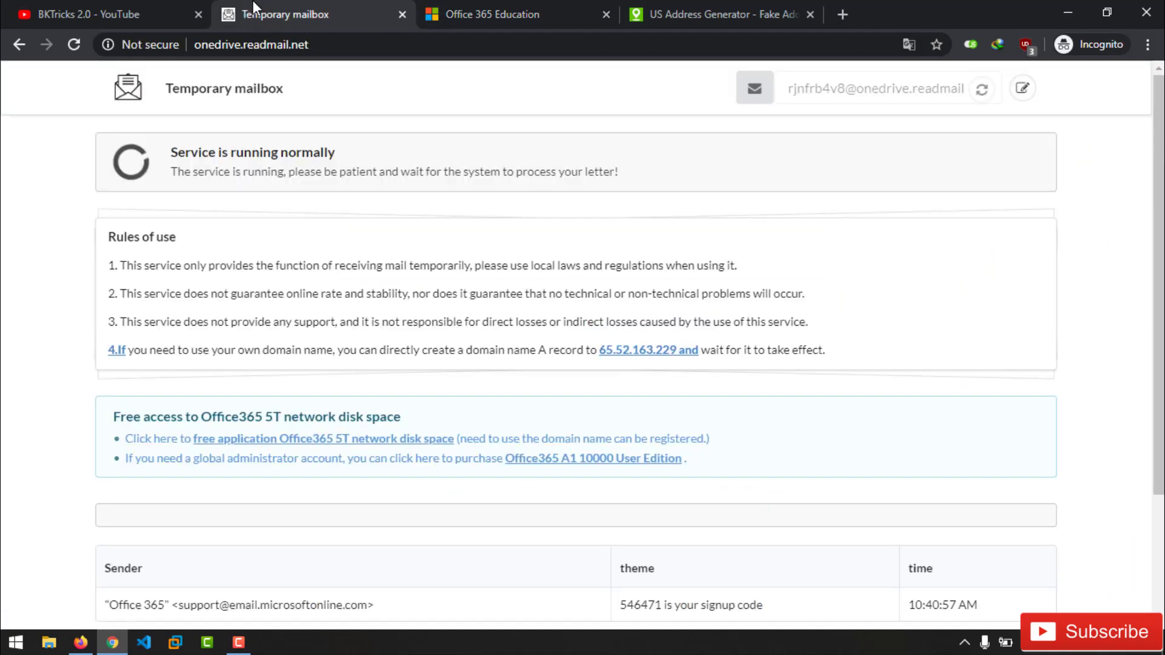
pyautogui.scroll(-3, 365, 461)
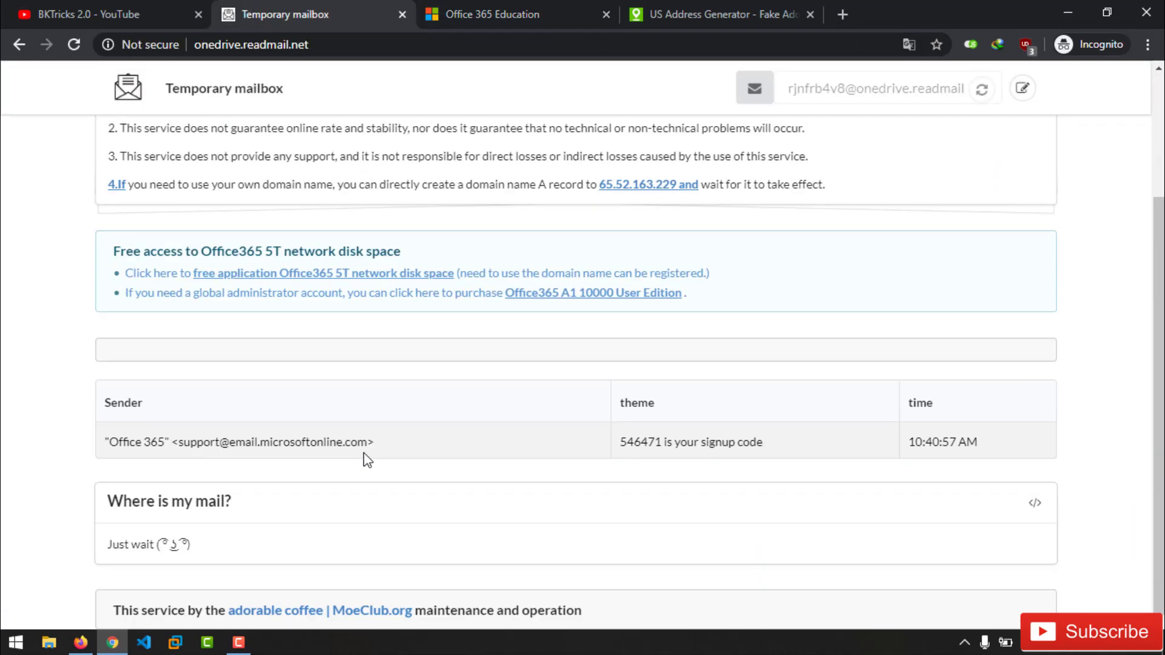
pyautogui.click(582, 452)
pyautogui.moveTo(533, 498); pyautogui.dragTo(651, 501)
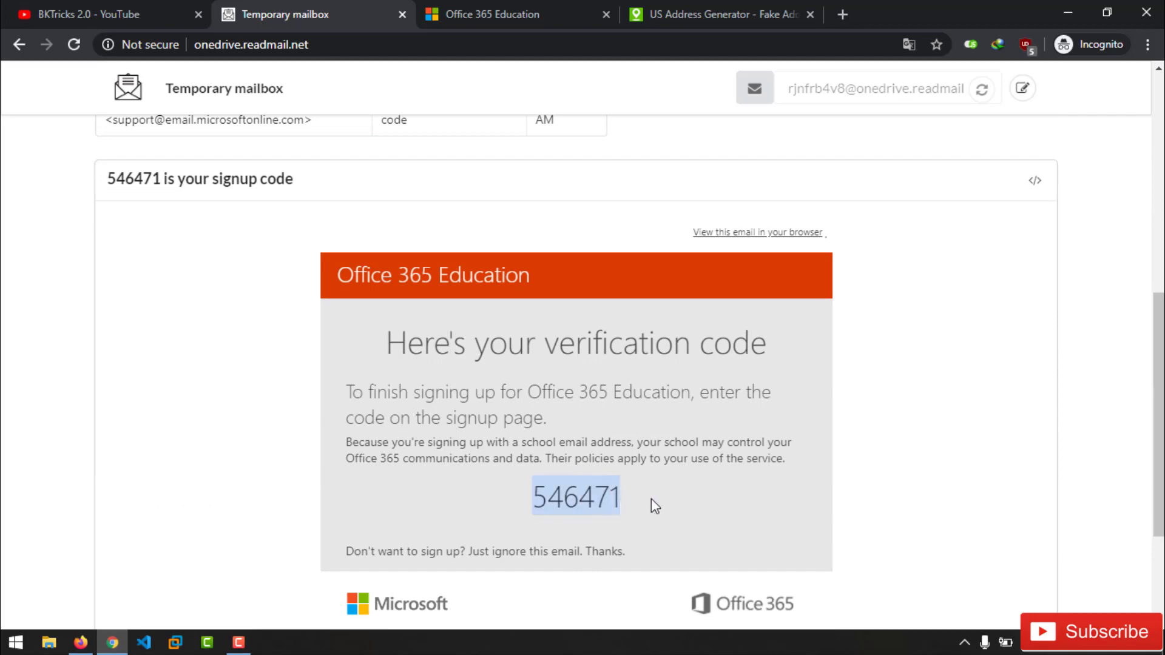
pyautogui.click(570, 499)
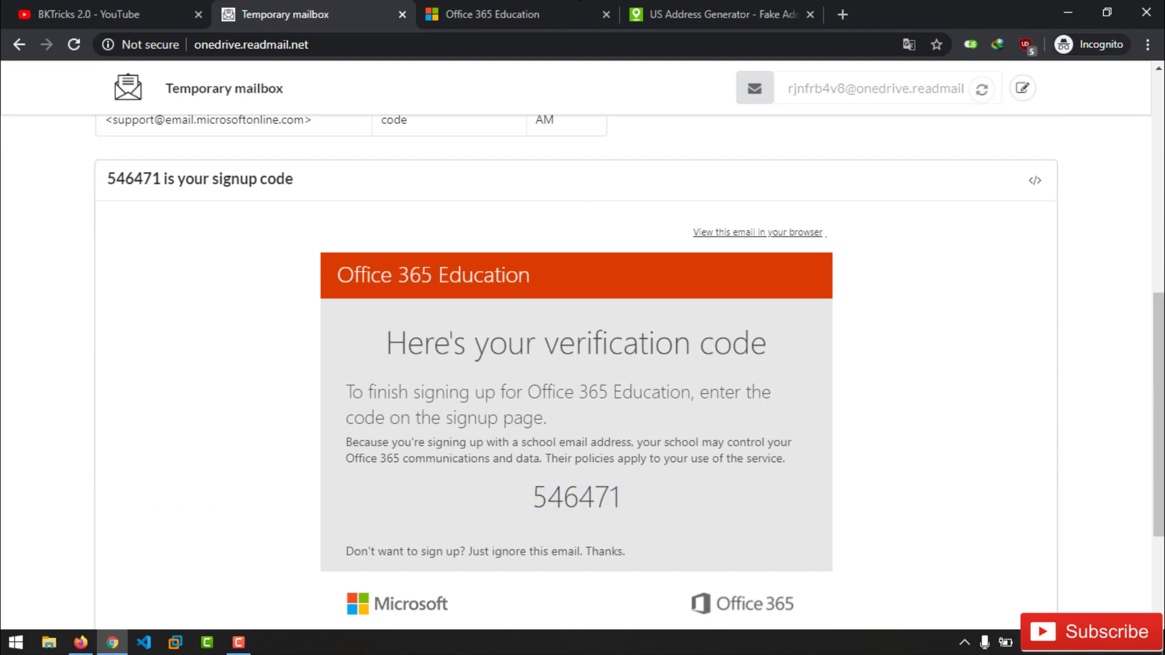
pyautogui.hotkey('ctrl', 'Tab')
pyautogui.click(441, 398)
pyautogui.hotkey('ctrl', 'v')
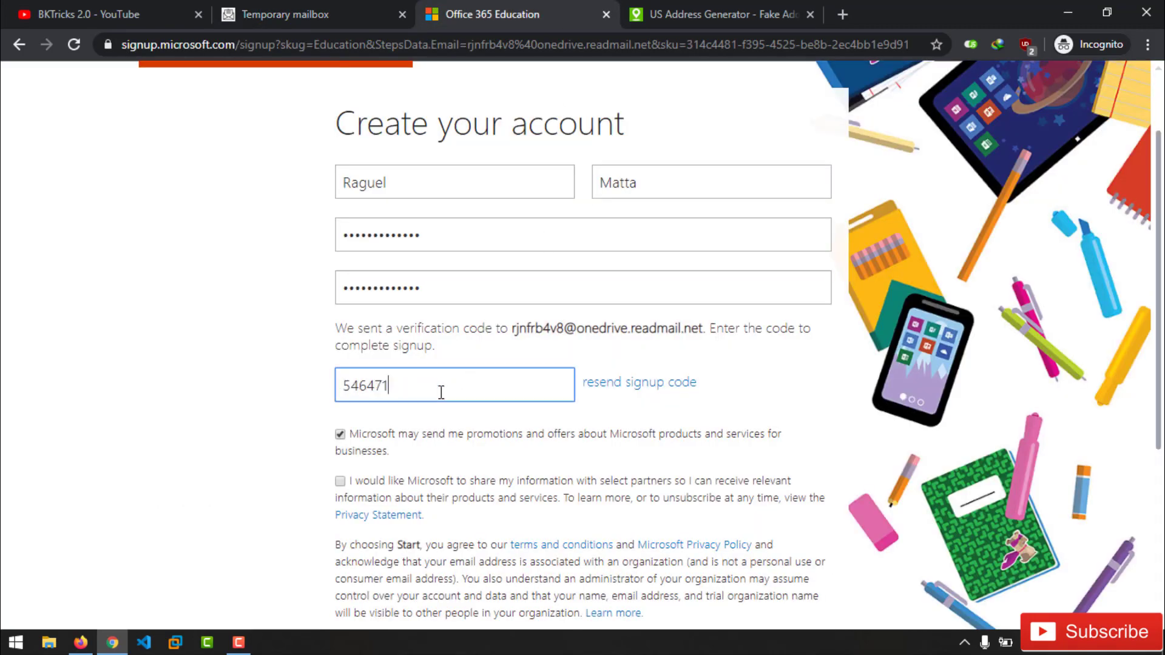
# Step: Agree to share information with Microsoft partners and start account creation
pyautogui.scroll(-4, 534, 364)
pyautogui.click(340, 226)
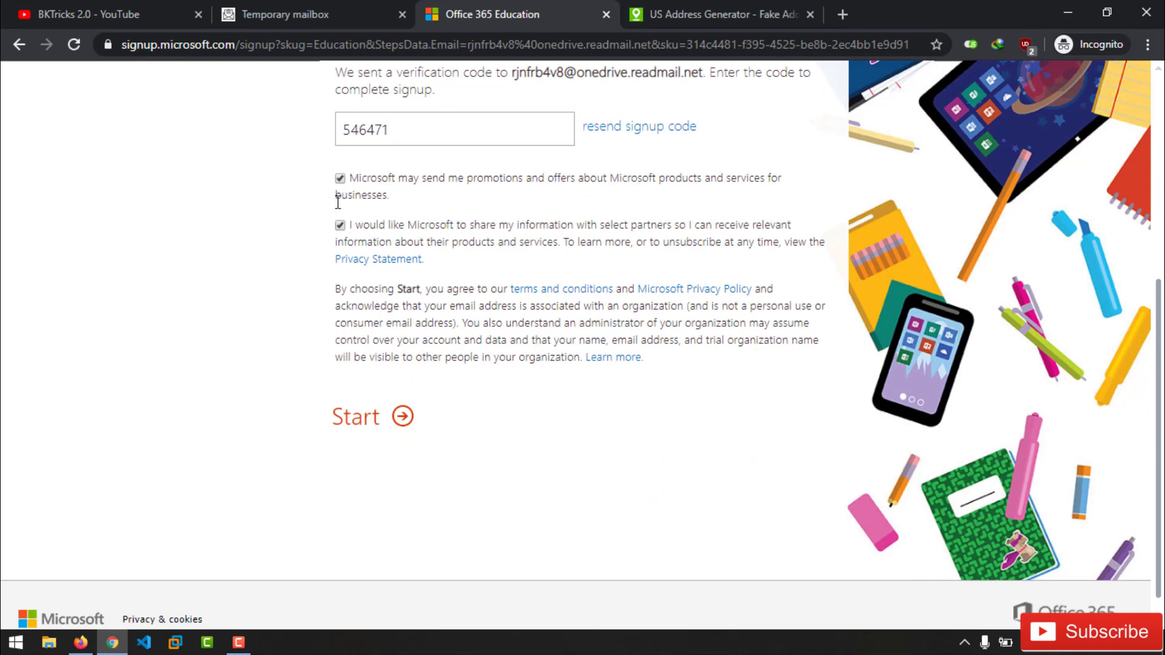
pyautogui.click(393, 425)
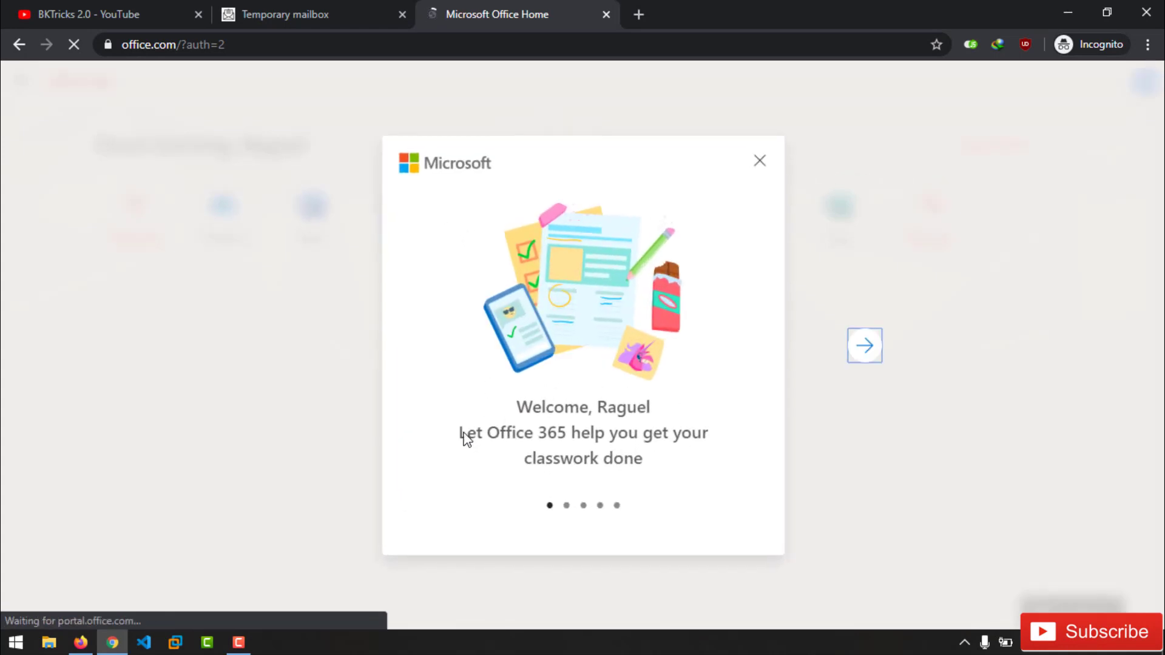
# Step: Skip through the four welcome slides and go to the My account page
pyautogui.click(865, 346)
pyautogui.click(865, 346)
pyautogui.click(865, 346)
pyautogui.click(865, 346)
pyautogui.click(864, 346)
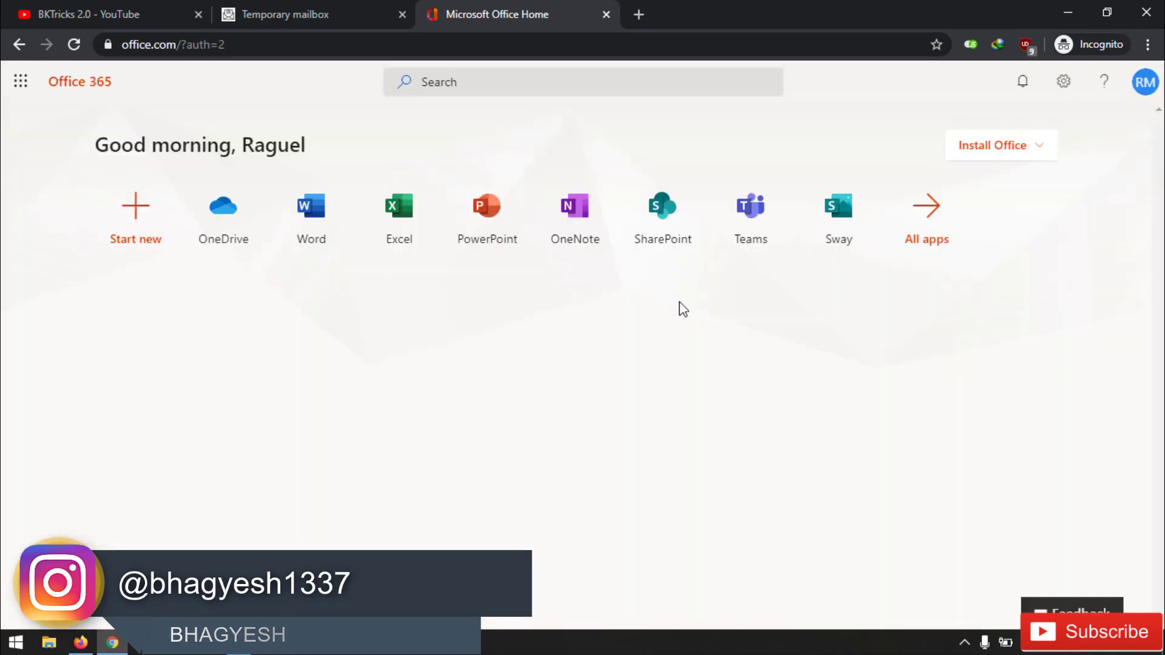
pyautogui.click(1146, 83)
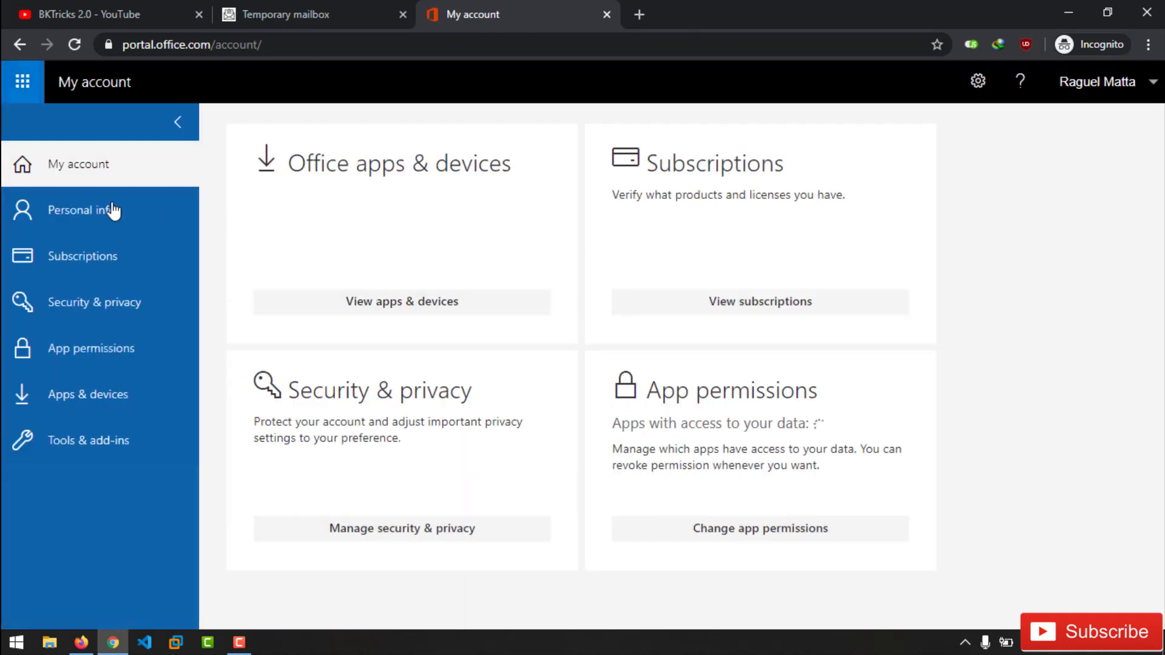
# Step: Check the Subscriptions page for the Office 365 A1 for students licence and its services
pyautogui.click(54, 262)
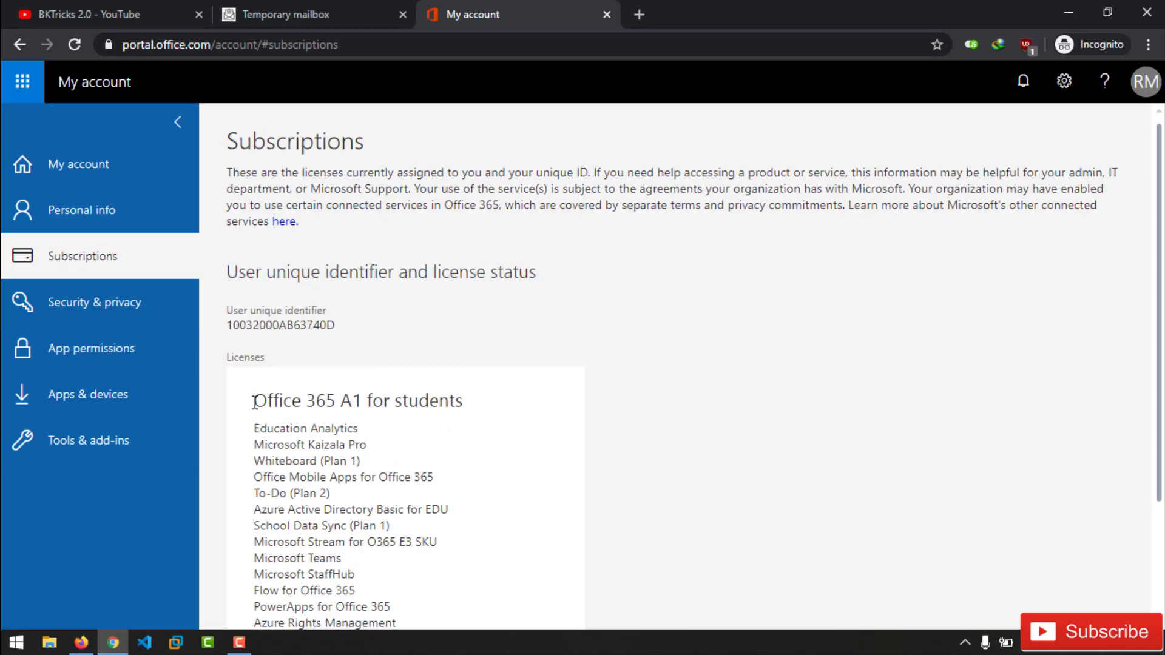
pyautogui.moveTo(254, 403); pyautogui.dragTo(476, 409)
pyautogui.click(409, 403)
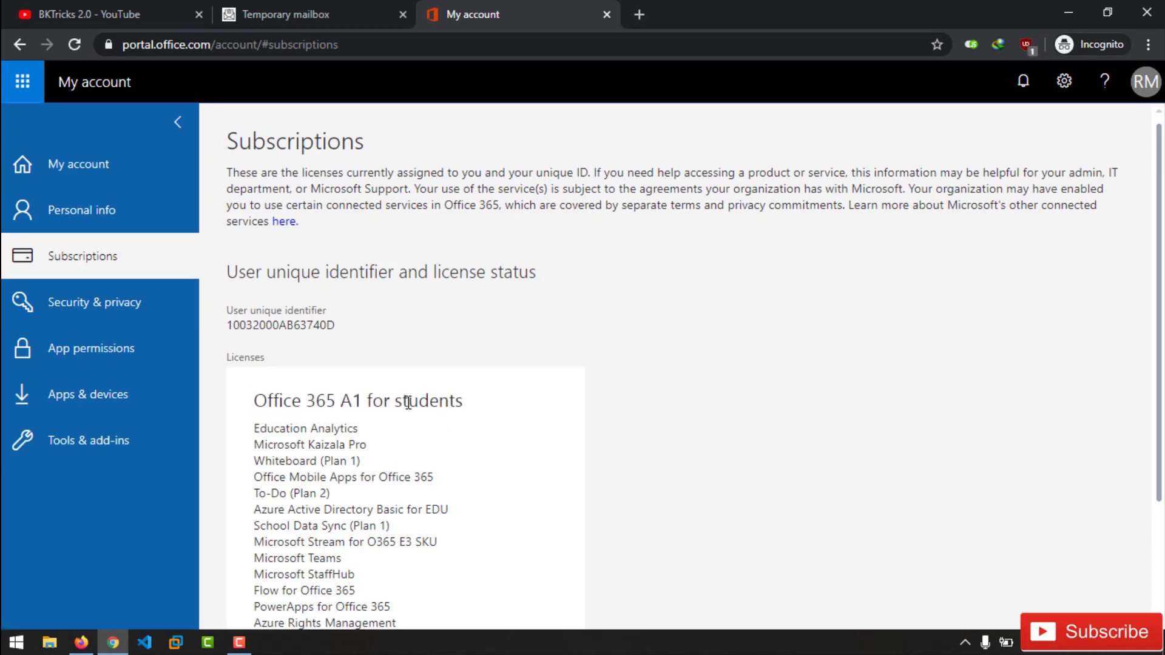
pyautogui.doubleClick(409, 402)
pyautogui.click(503, 410)
pyautogui.scroll(-2, 482, 423)
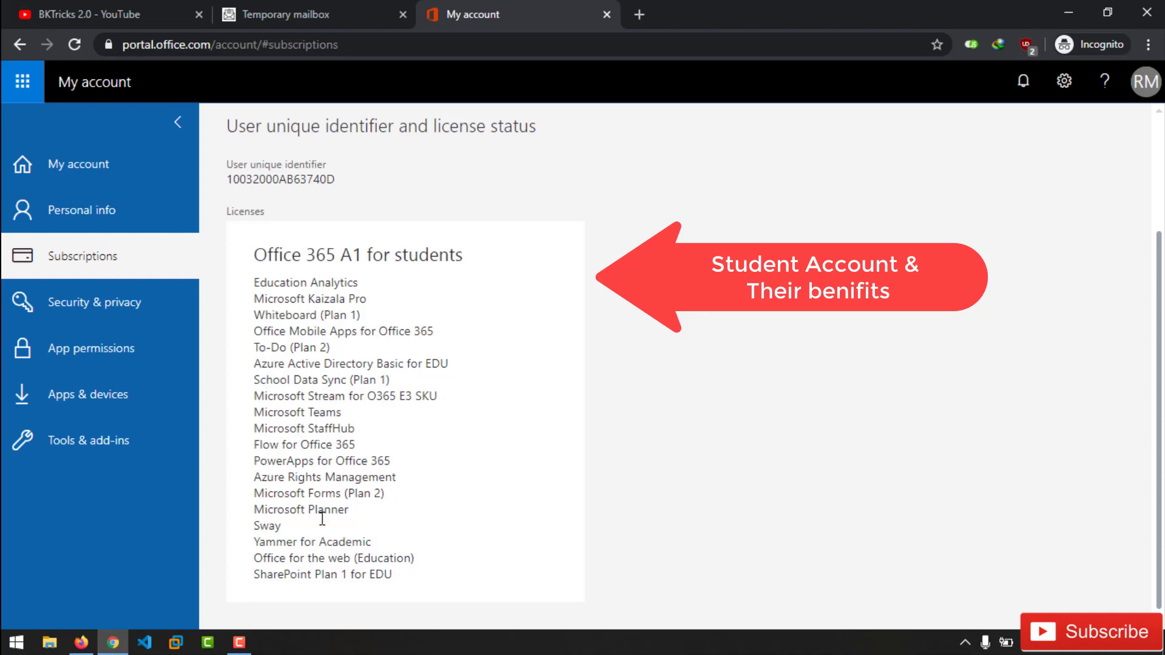
pyautogui.scroll(2, 504, 386)
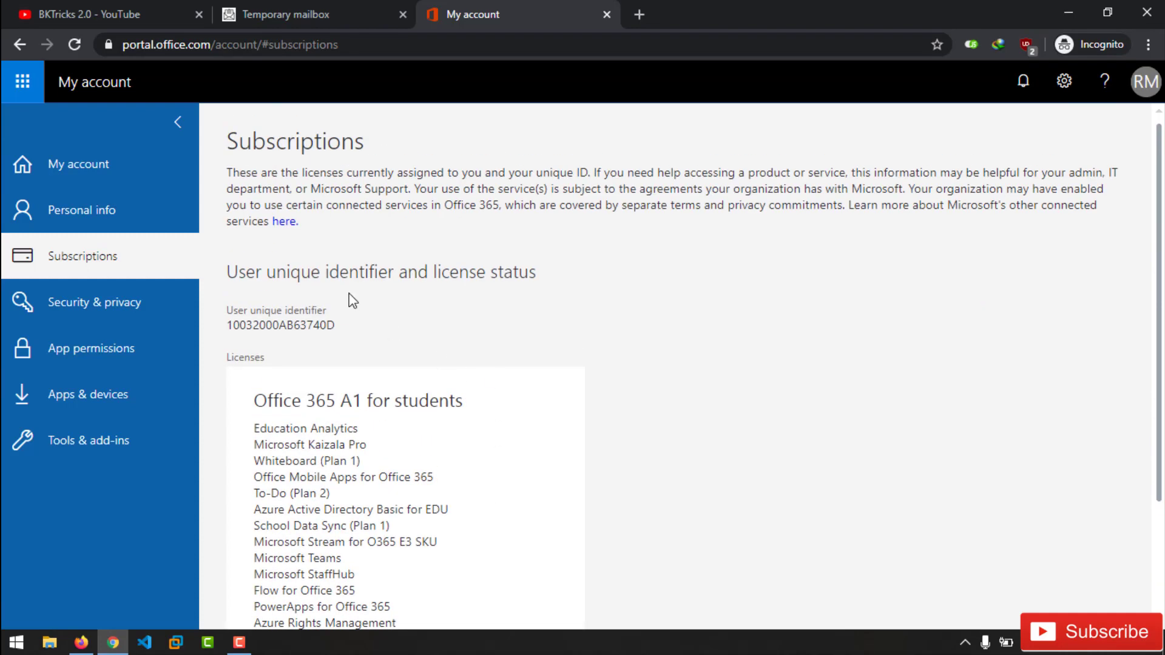
pyautogui.click(22, 80)
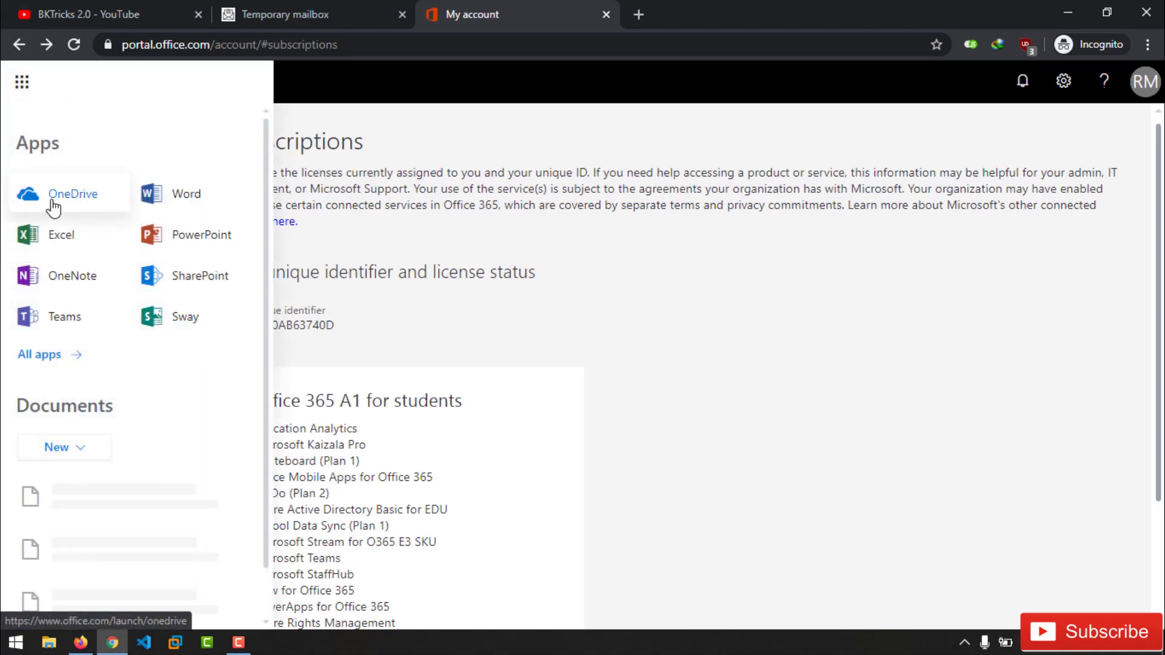
# Step: Launch OneDrive in a new tab and finish its welcome tour
pyautogui.click(53, 205)
pyautogui.click(699, 12)
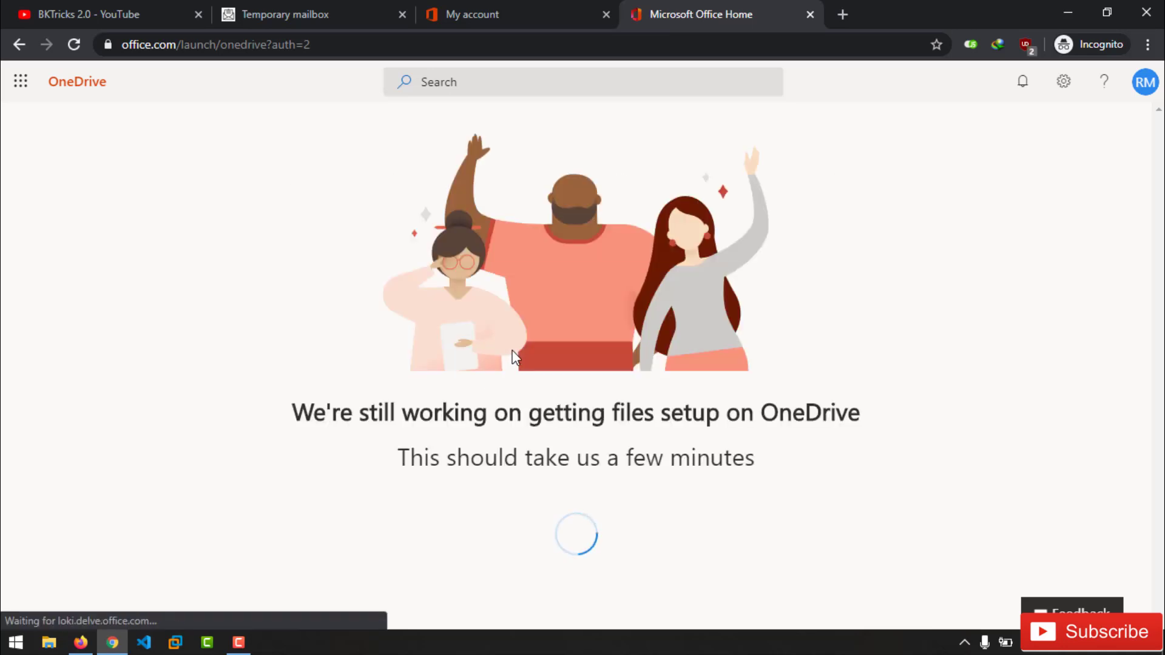
pyautogui.moveTo(314, 413); pyautogui.dragTo(873, 411)
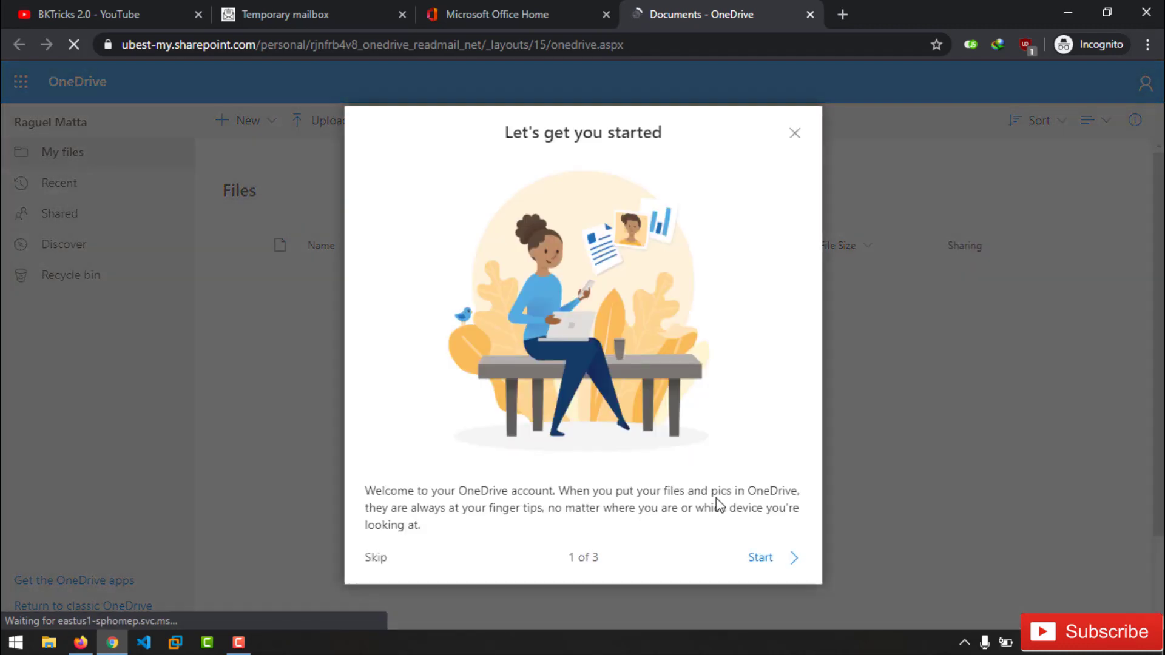
pyautogui.click(760, 555)
pyautogui.click(772, 561)
pyautogui.click(772, 561)
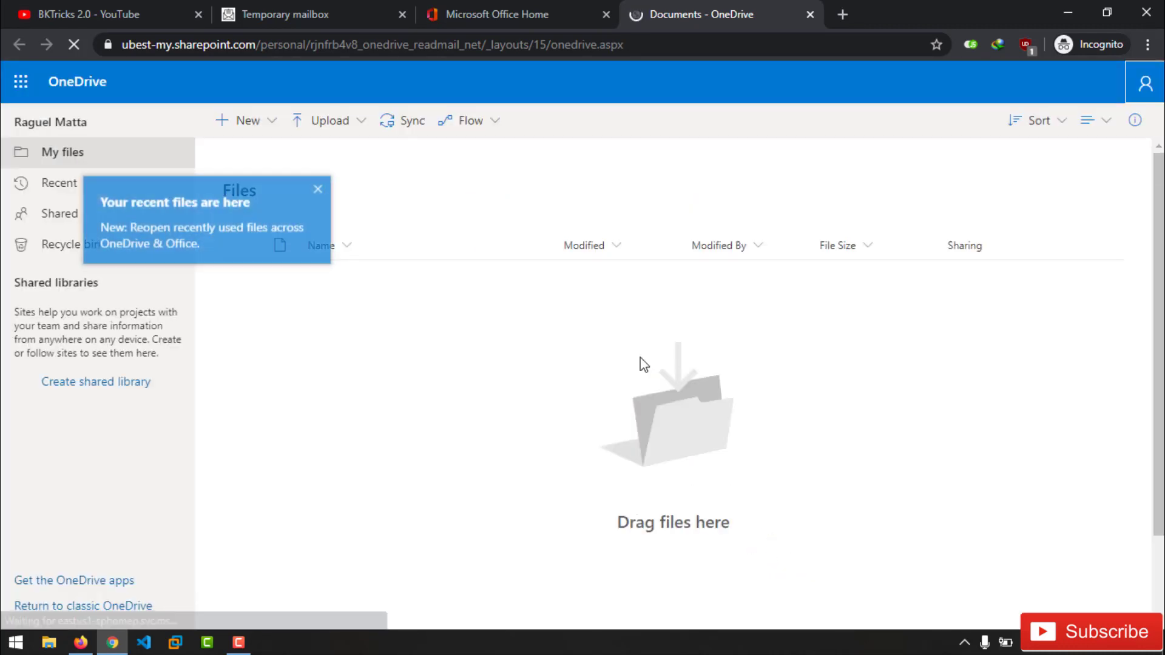
# Step: Open the full OneDrive settings page from the gear menu
pyautogui.click(1150, 90)
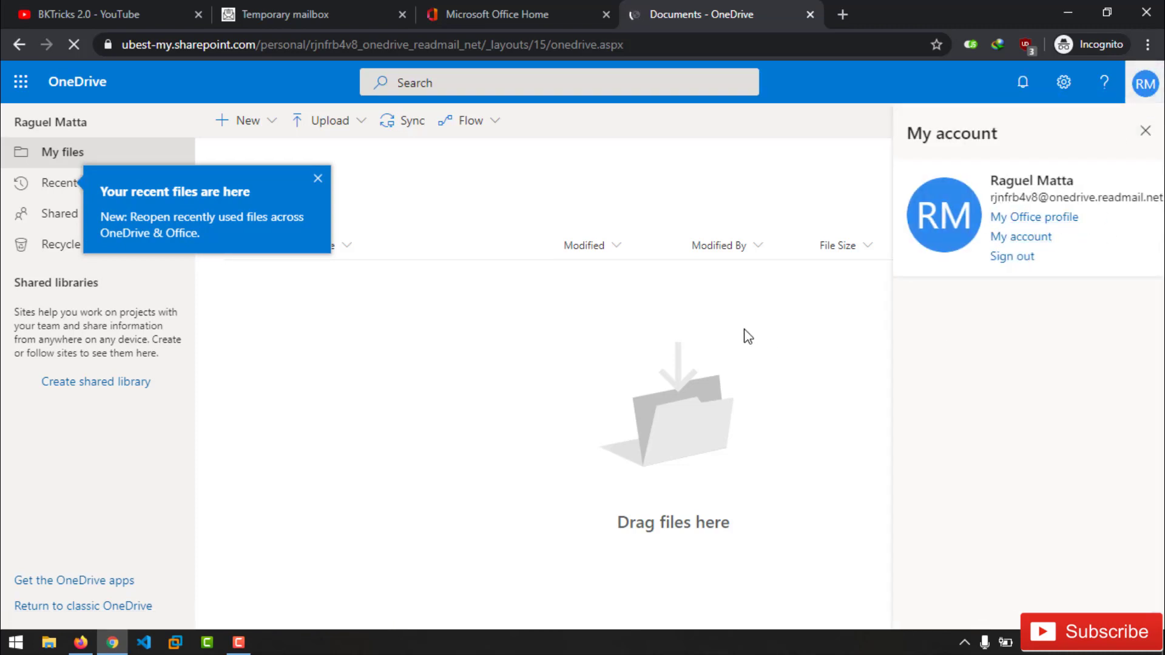
pyautogui.click(1145, 130)
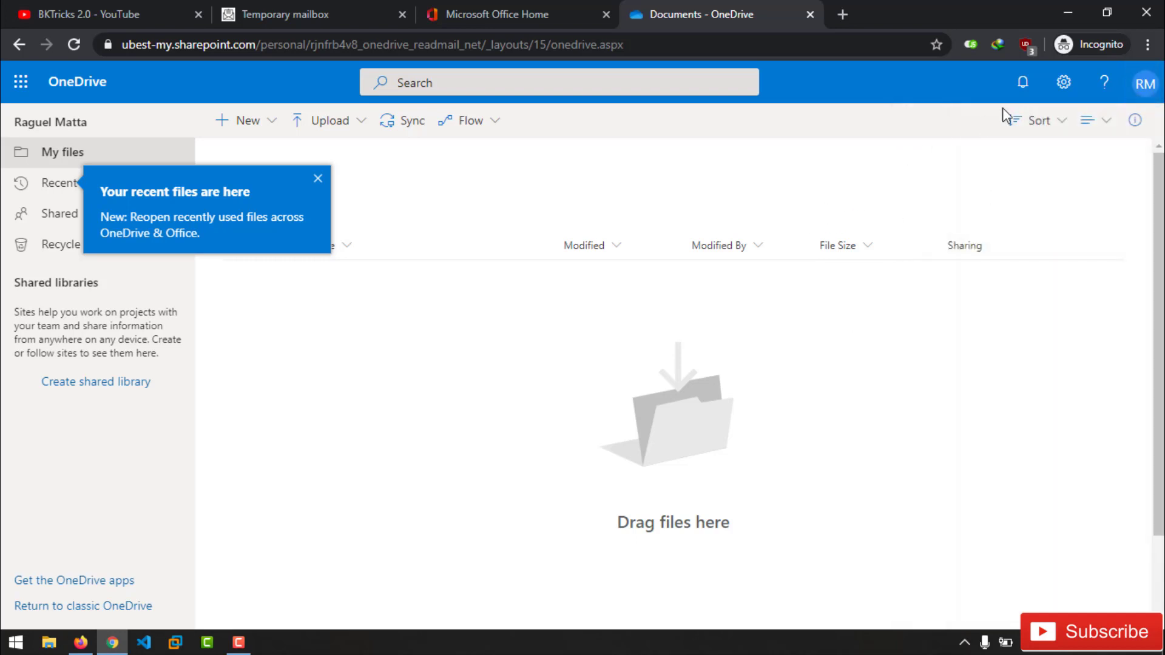
pyautogui.click(1069, 91)
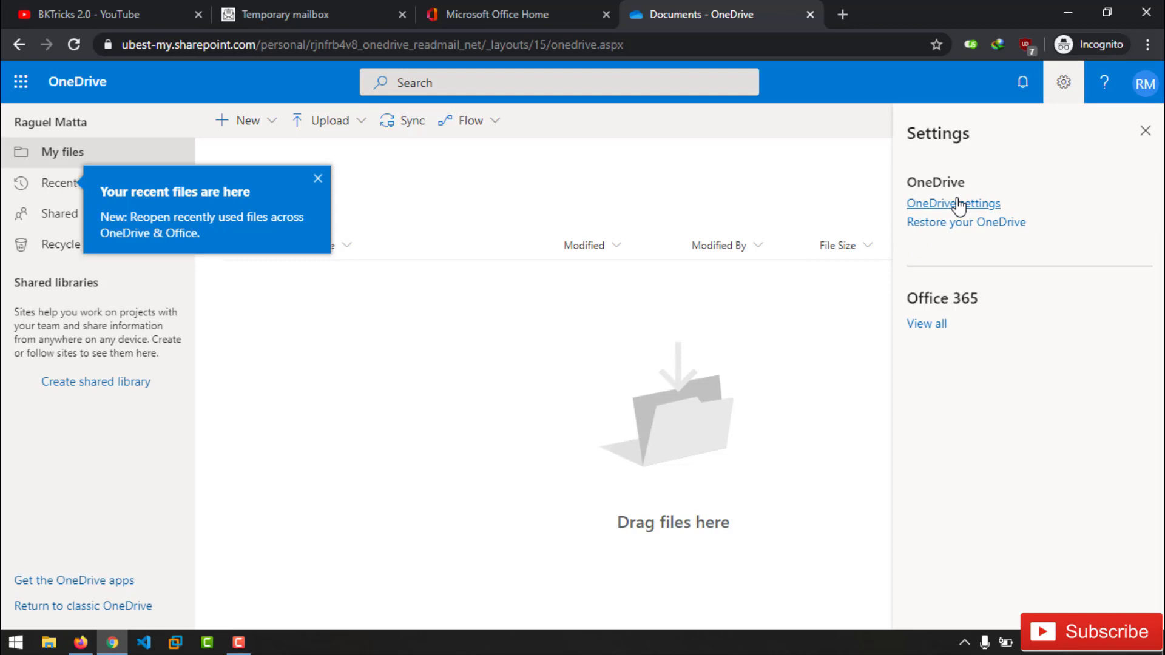
pyautogui.click(954, 205)
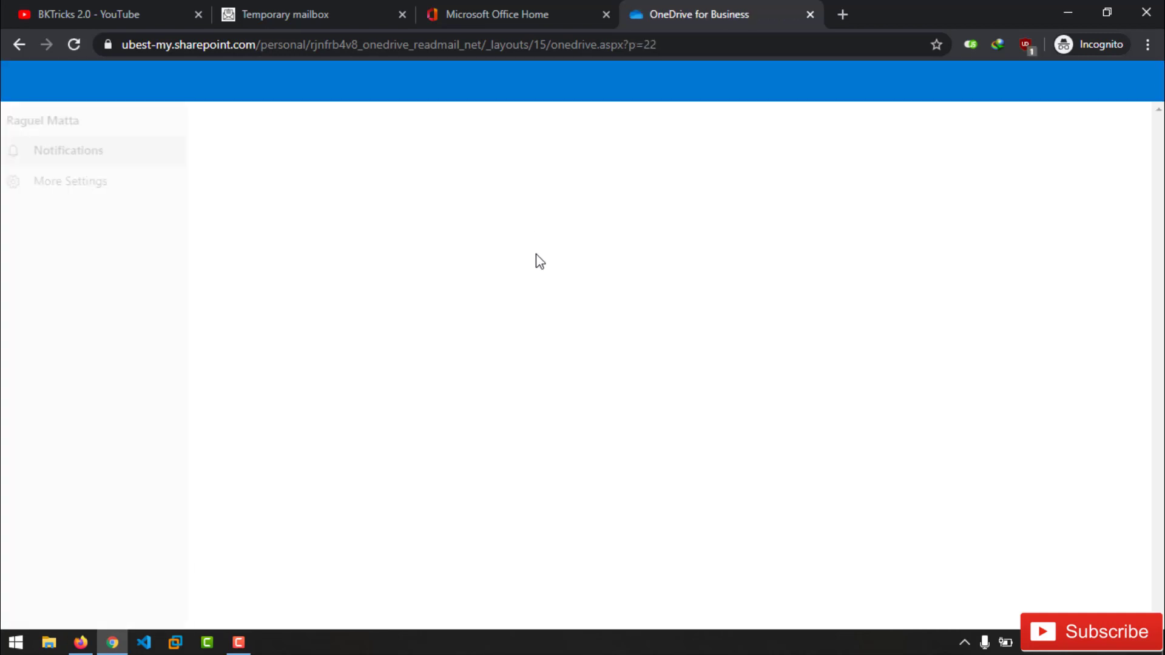
# Step: Under More Settings, view Storage Metrics showing 1024.00 GB free of 1024.00 GB
pyautogui.click(60, 182)
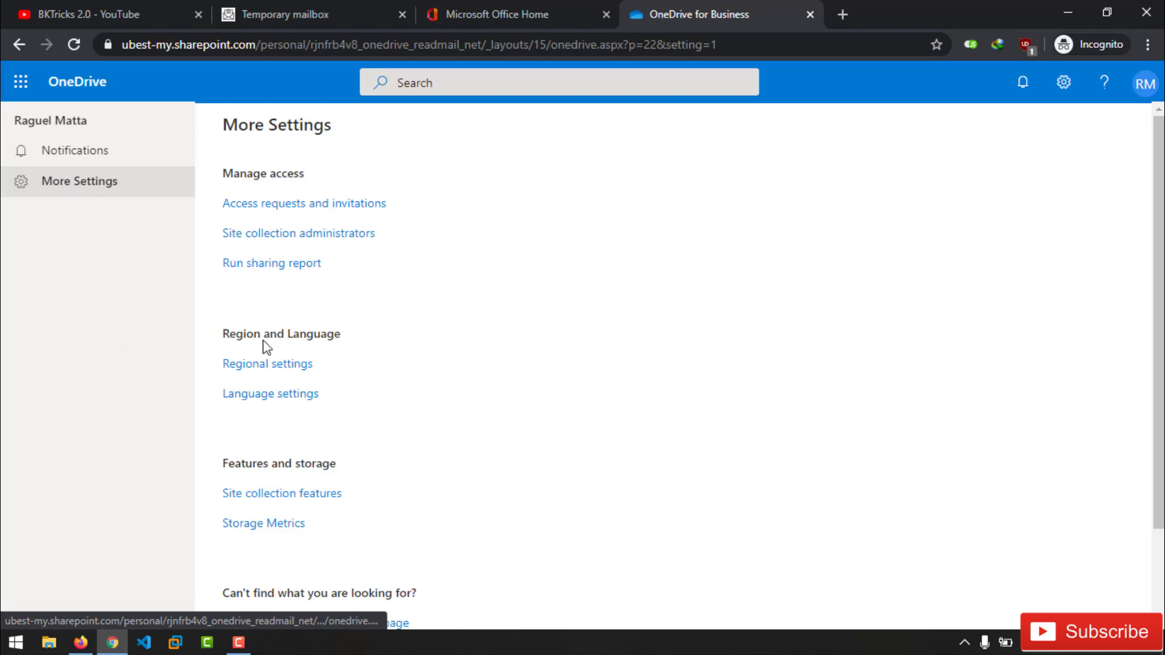
pyautogui.scroll(-2, 265, 364)
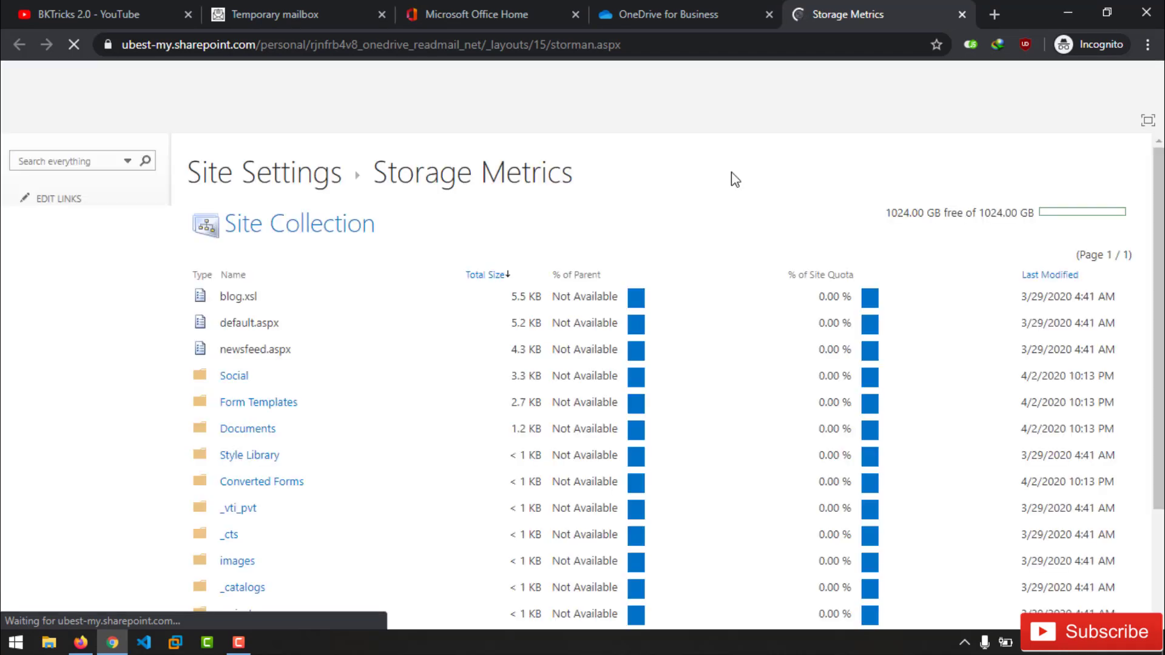
pyautogui.moveTo(885, 215); pyautogui.dragTo(1041, 220)
pyautogui.click(1009, 238)
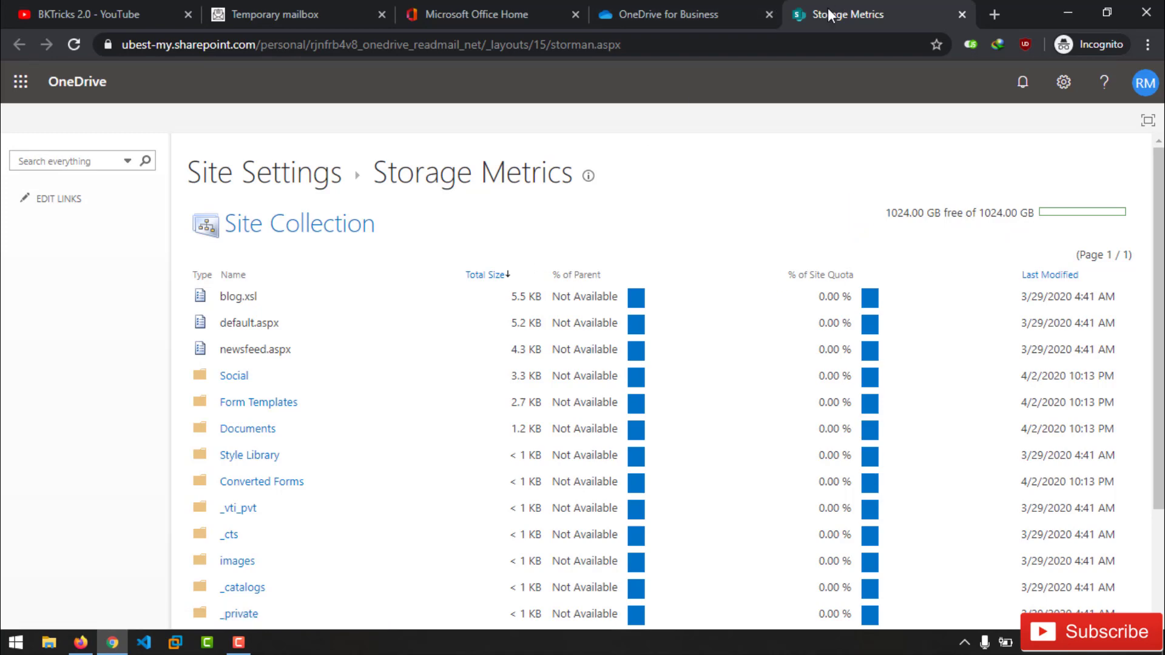
# Step: Relaunch OneDrive from the app launcher
pyautogui.click(21, 82)
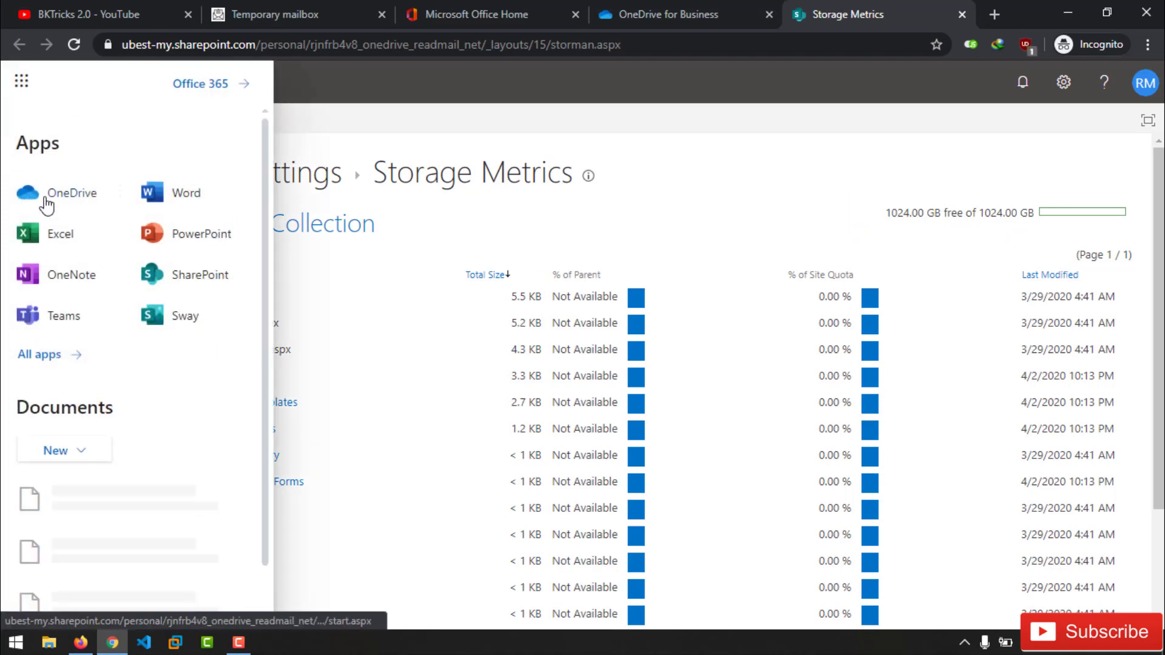